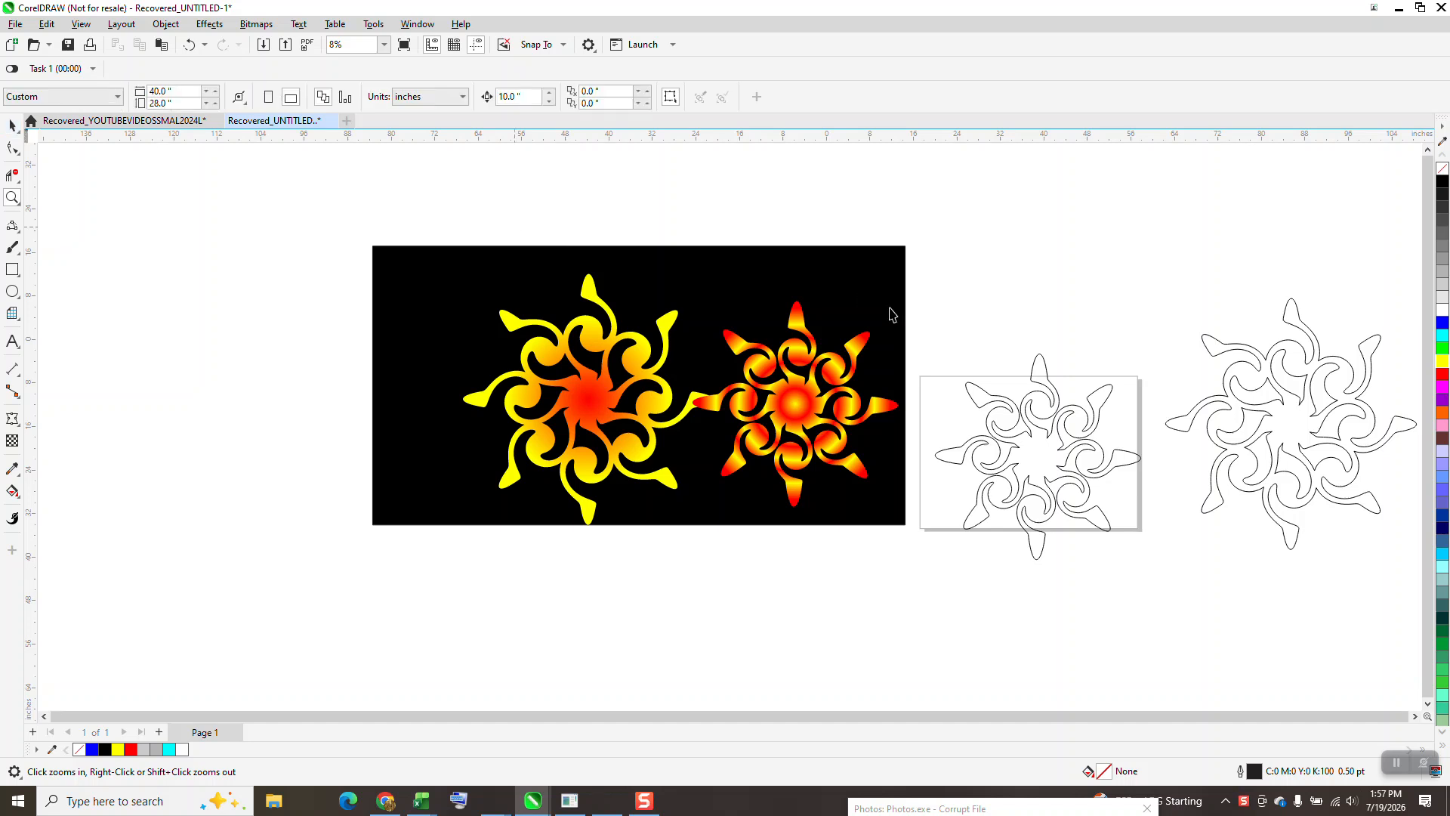
Step: Move the outlined star off the page to above it, and draw a flat horizontal ellipse about 19.2 × 4.2 inches on the page
drag(1003, 393, 1007, 189)
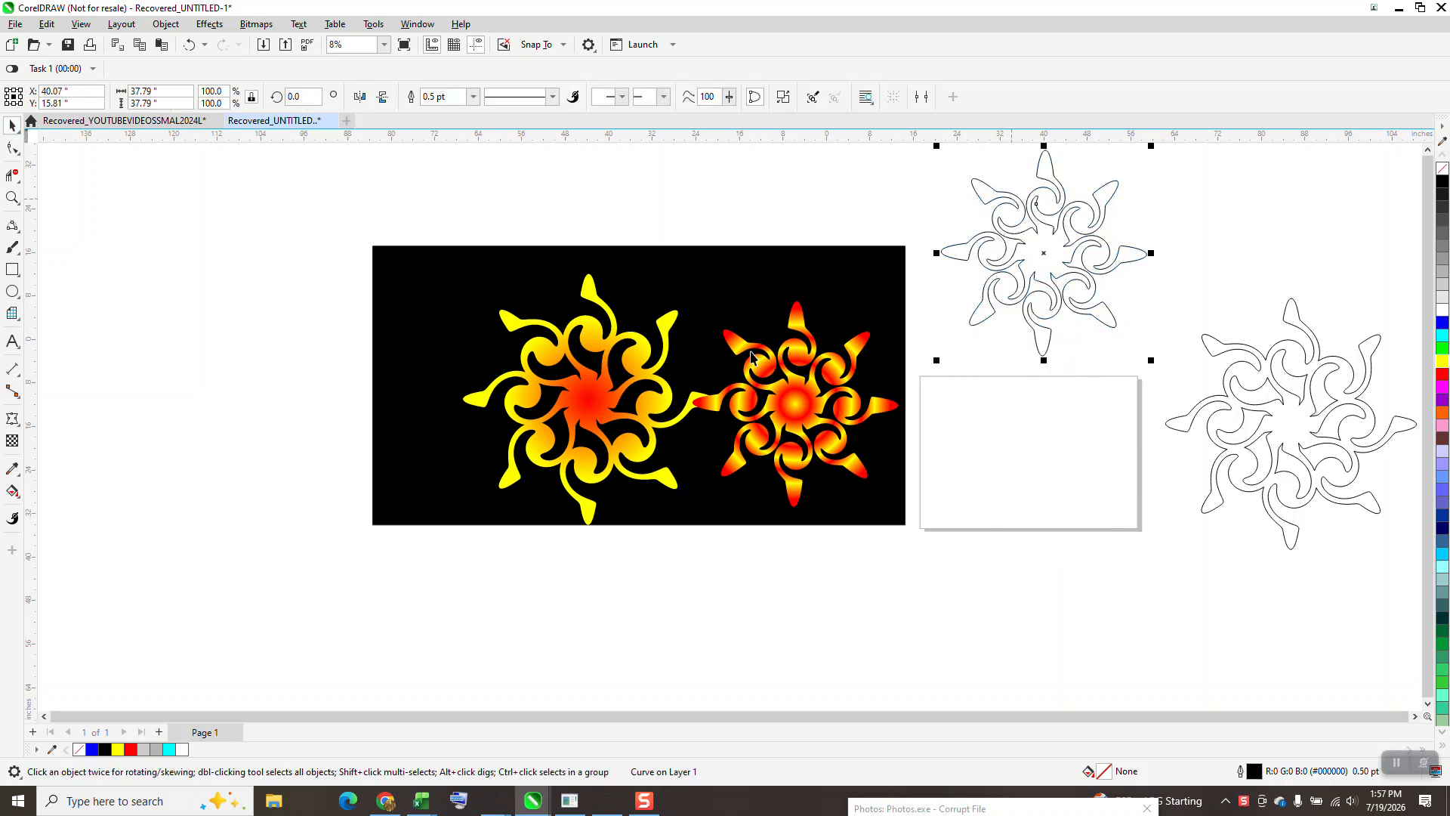
click(13, 148)
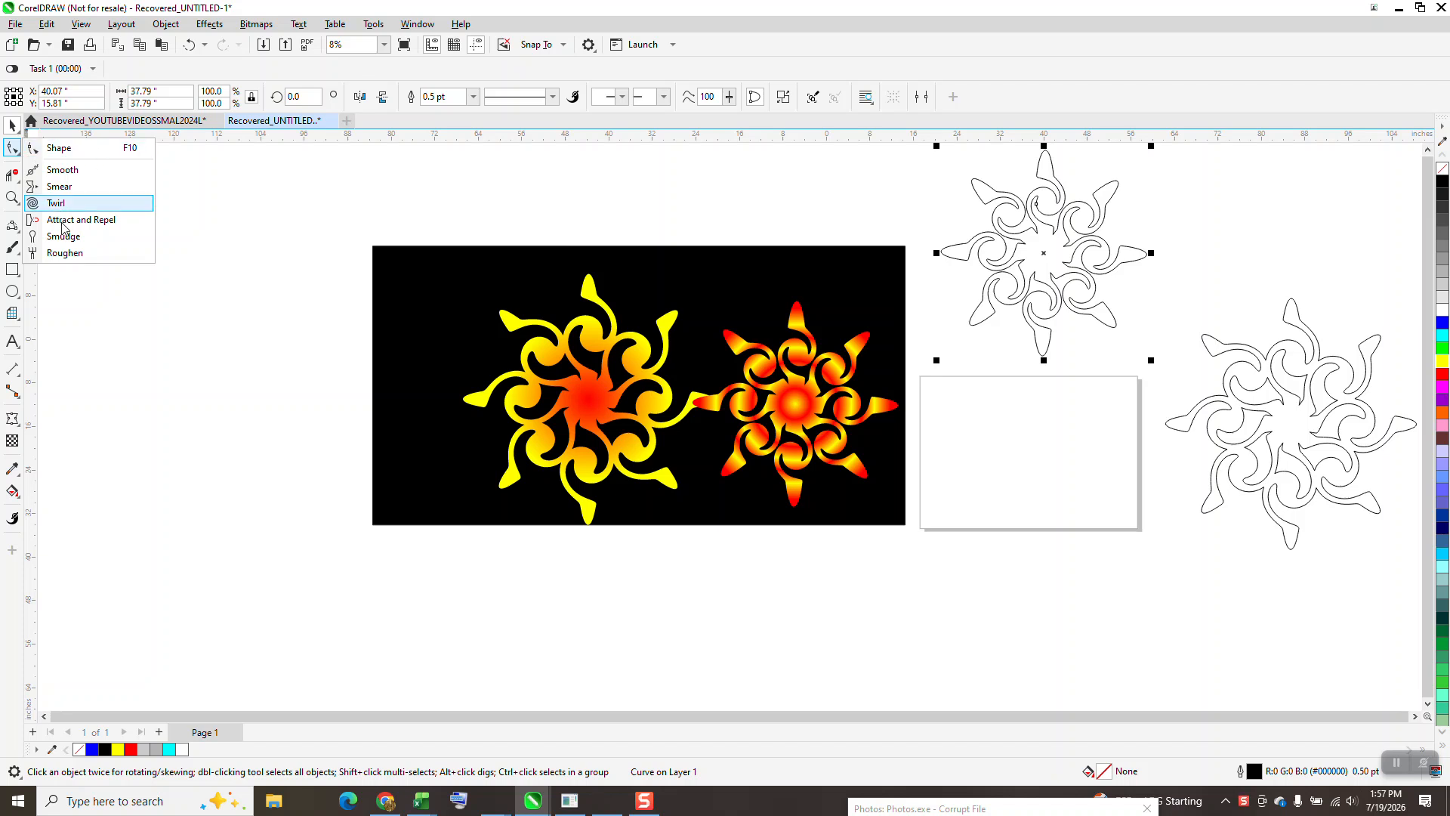
click(12, 292)
click(56, 290)
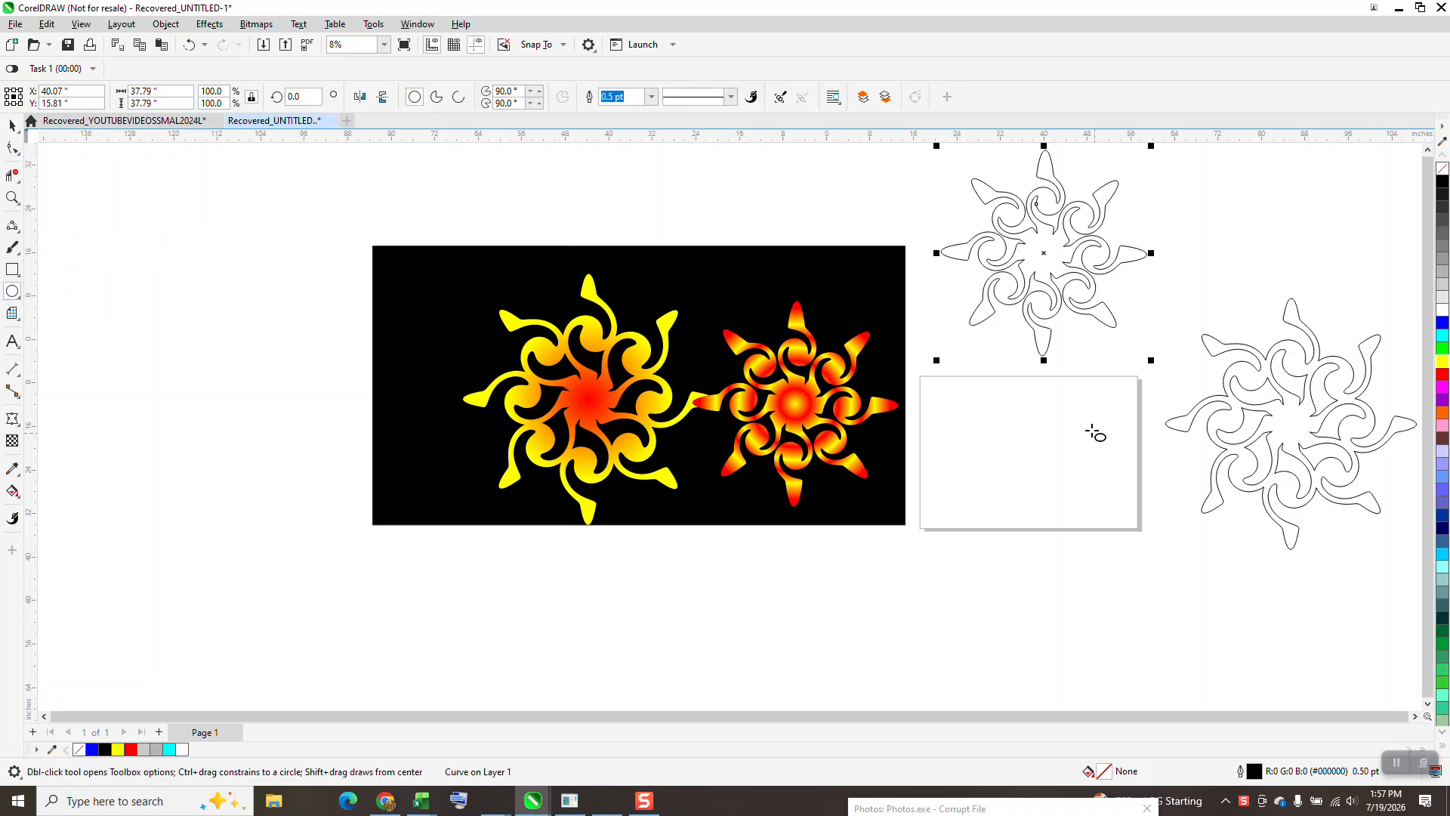
drag(1088, 427, 976, 463)
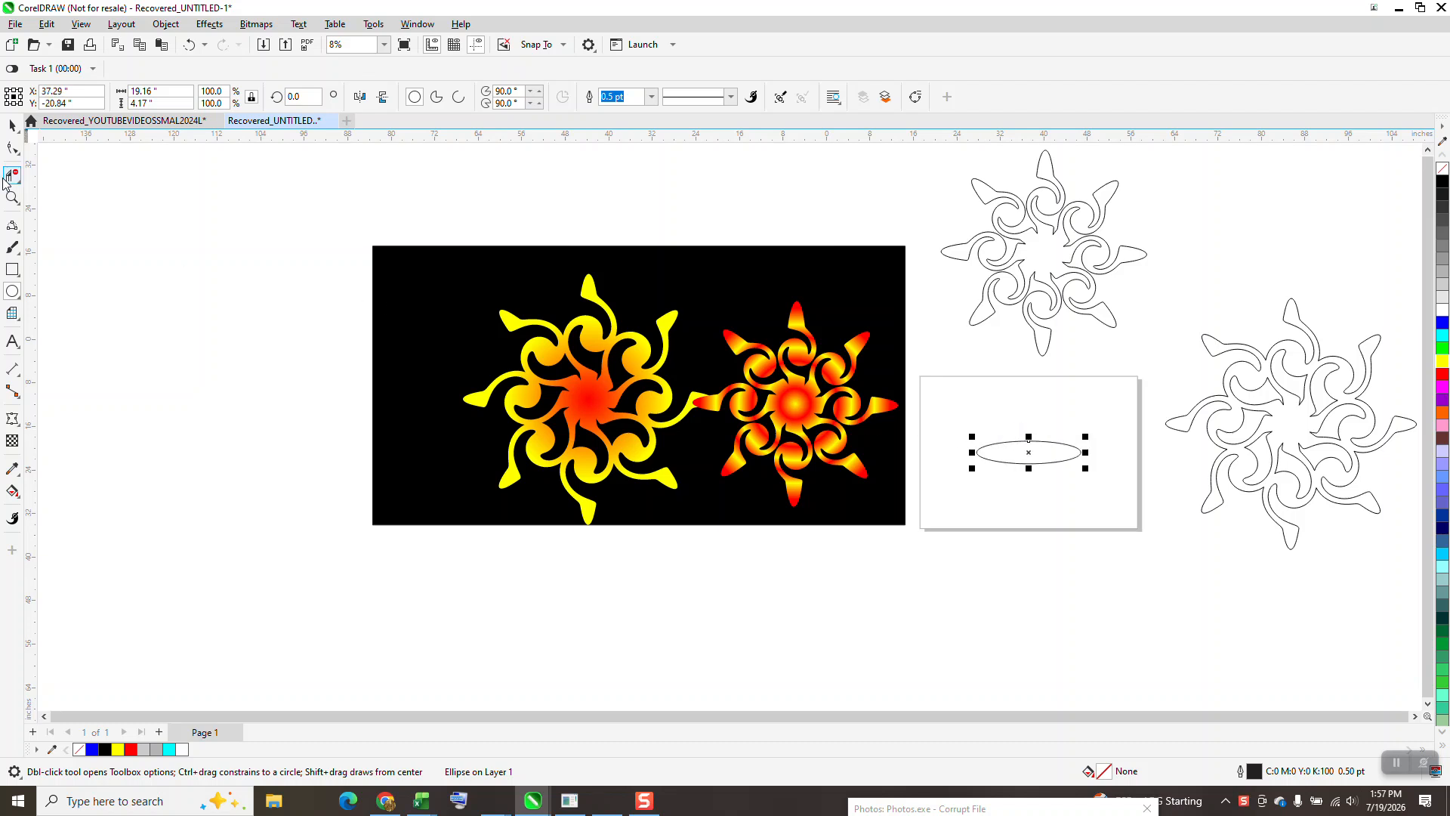
Step: Twist the middle of the ellipse into a double spiral with the Twirl tool, leaving both end tips unswirled
click(12, 198)
drag(930, 372, 1137, 542)
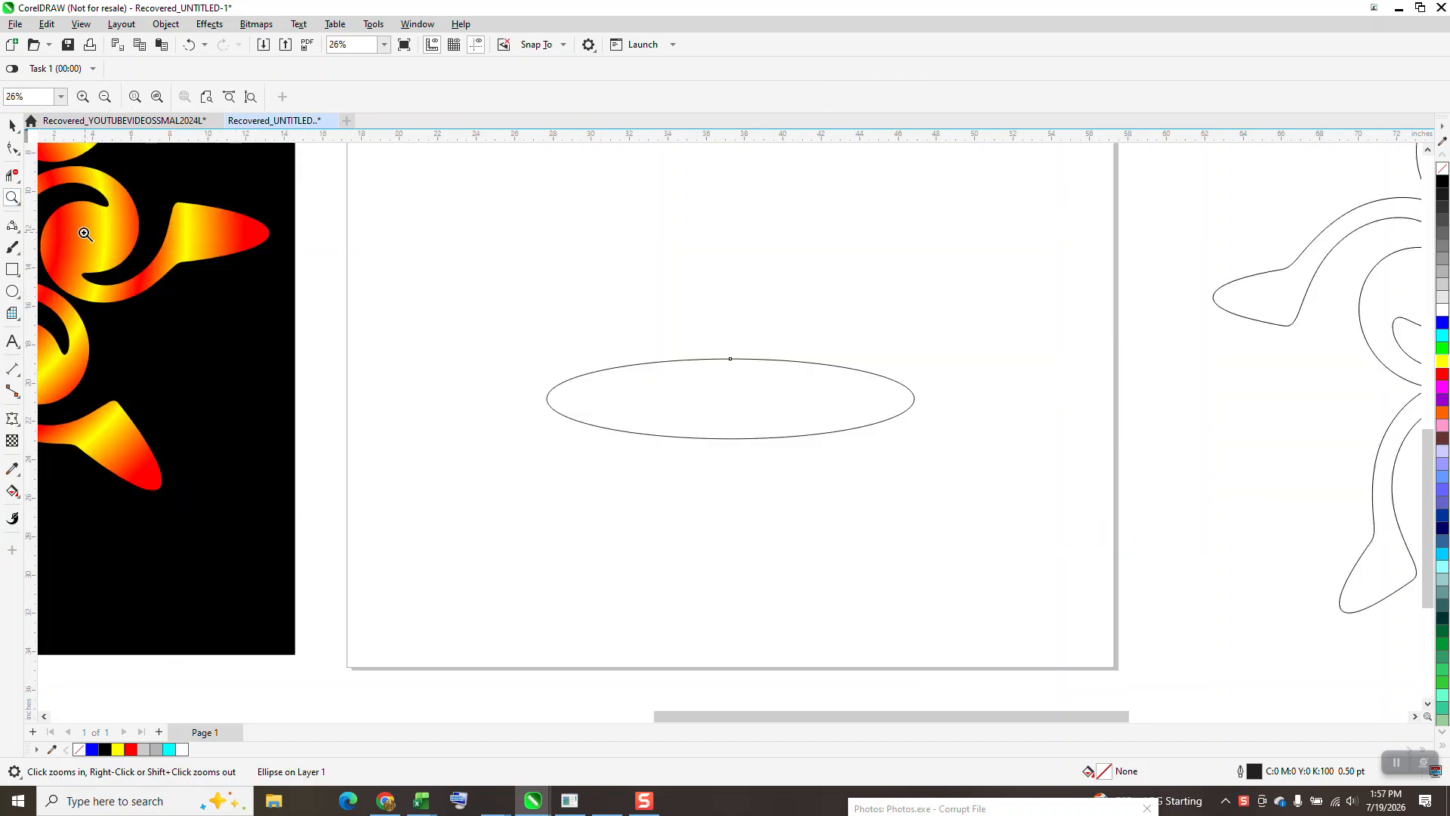
click(19, 153)
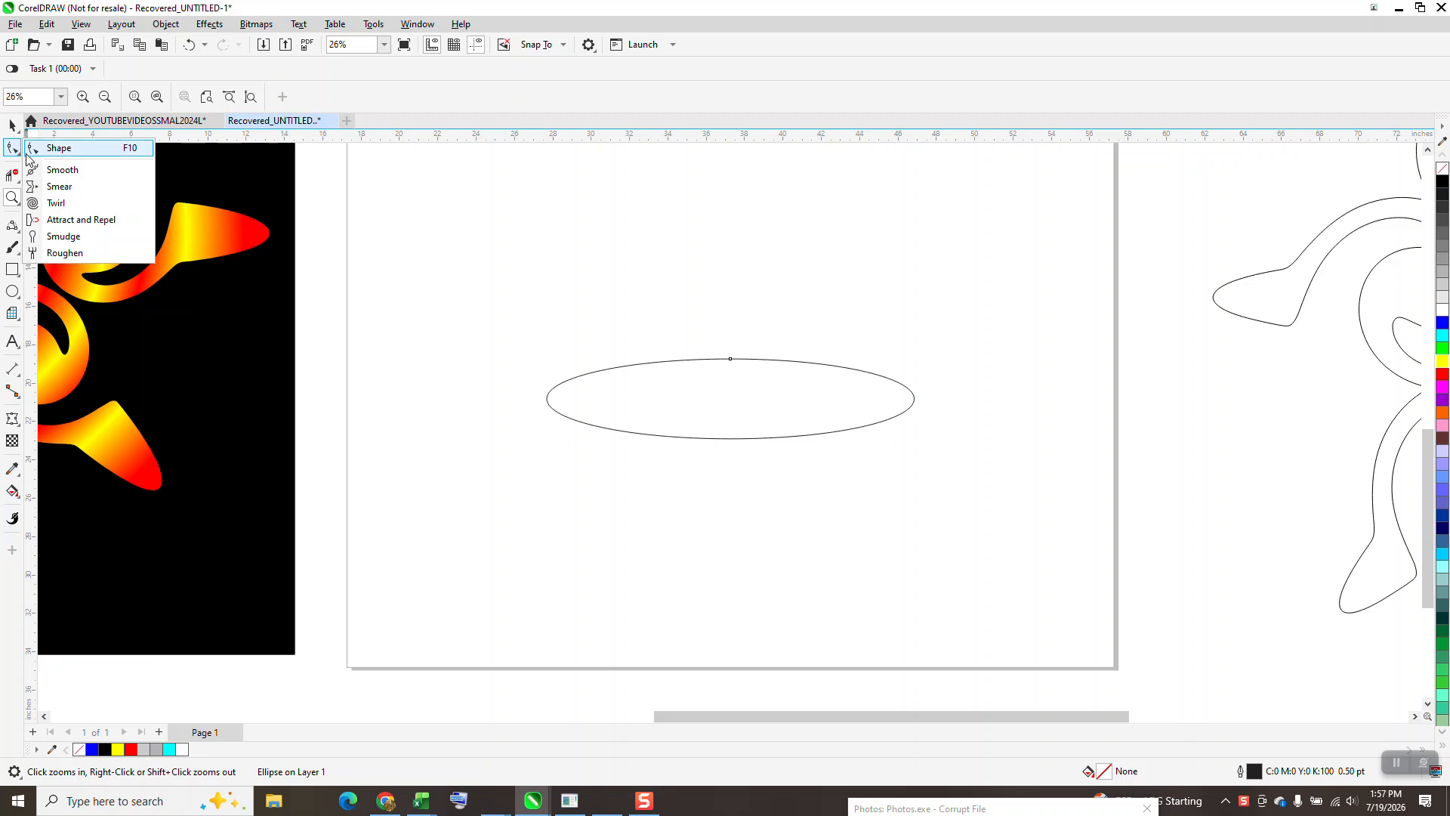
click(55, 203)
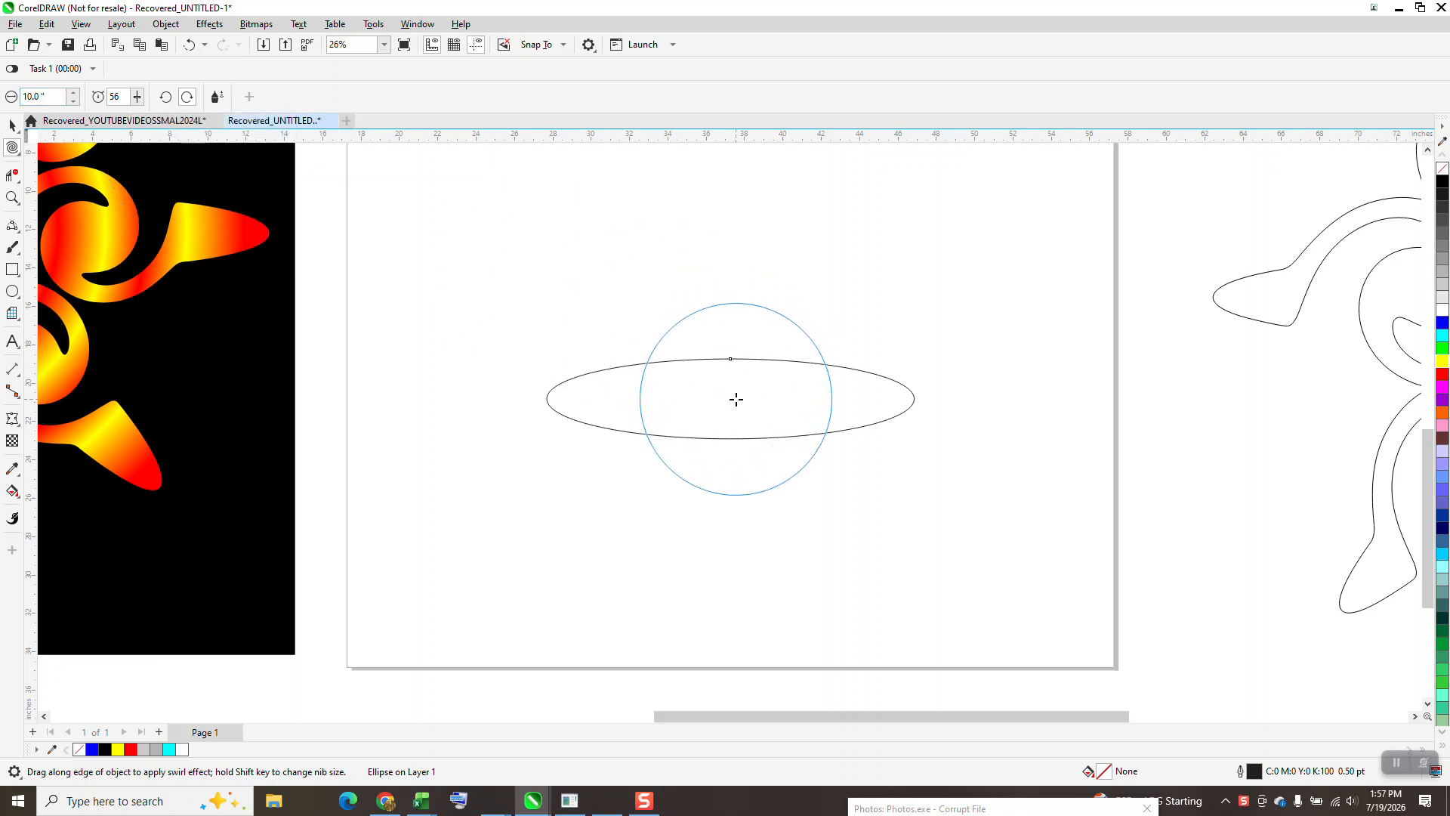
mouse_move(730, 399)
mouse_down()
mouse_move(665, 428)
mouse_move(680, 416)
mouse_up()
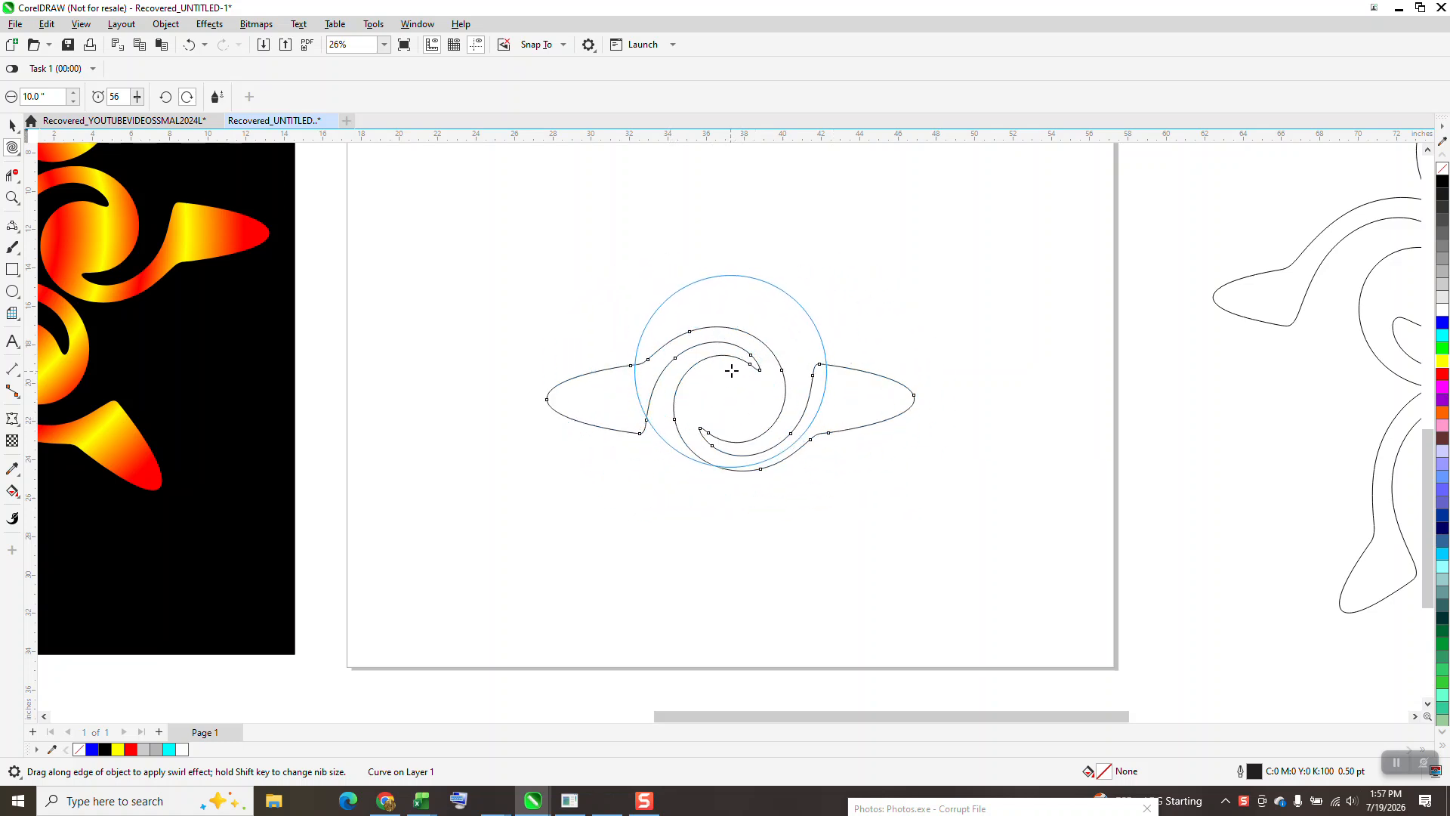
drag(732, 370, 738, 399)
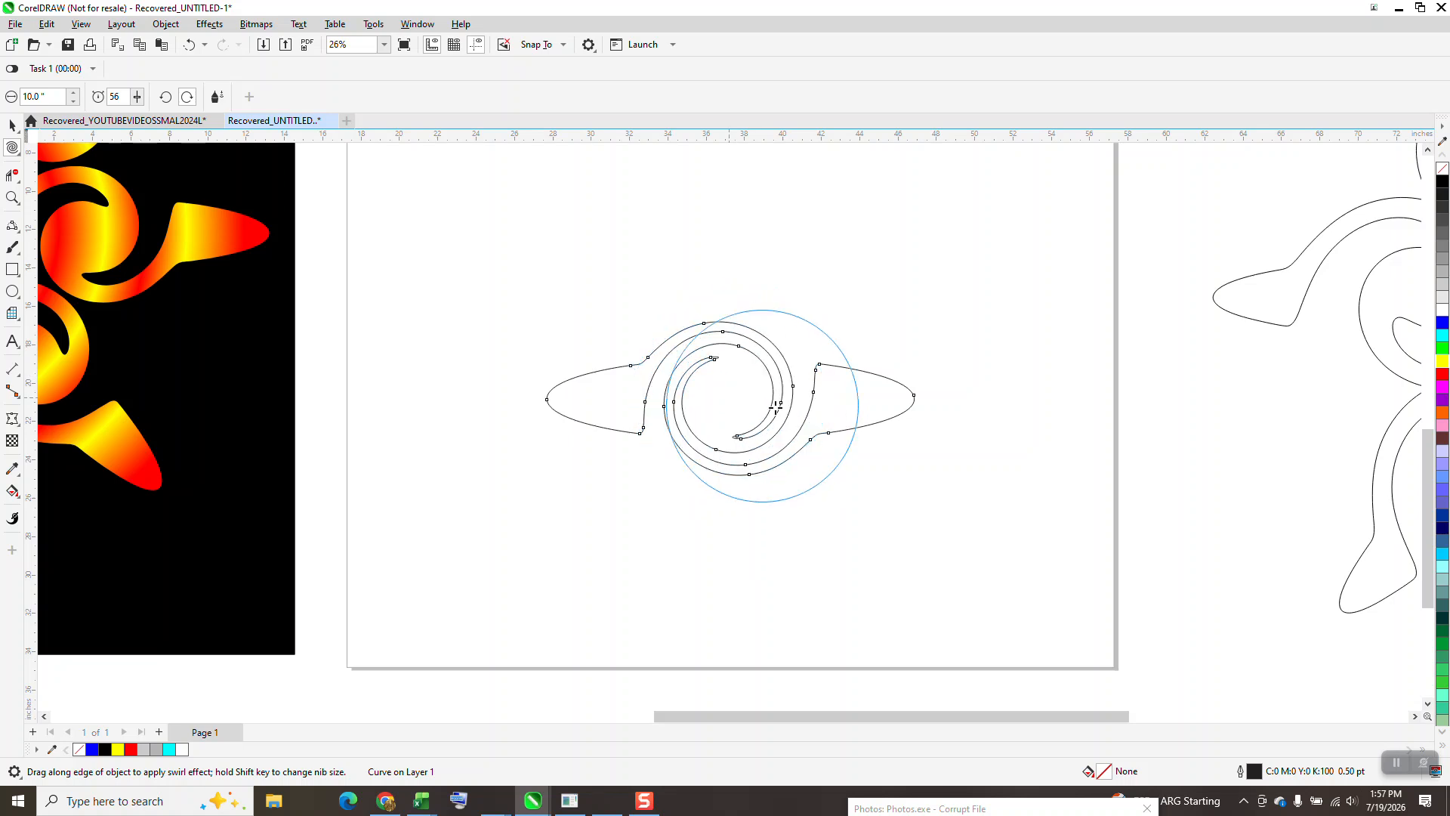
Step: Rotate the twirled shape 90°, scale it to about 73%, and place it near the page's upper edge
scroll(730, 394, down, 1)
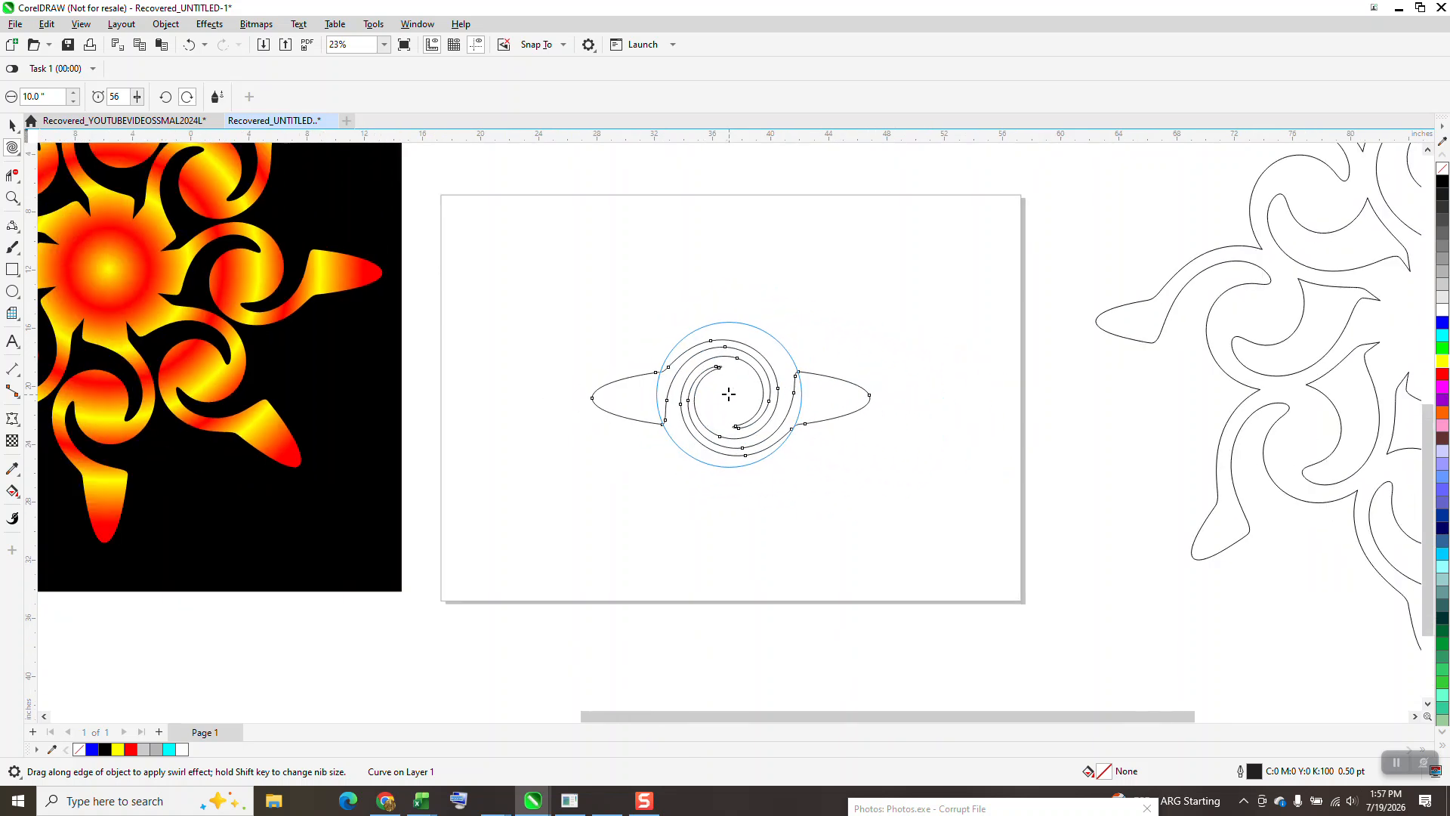
key(space)
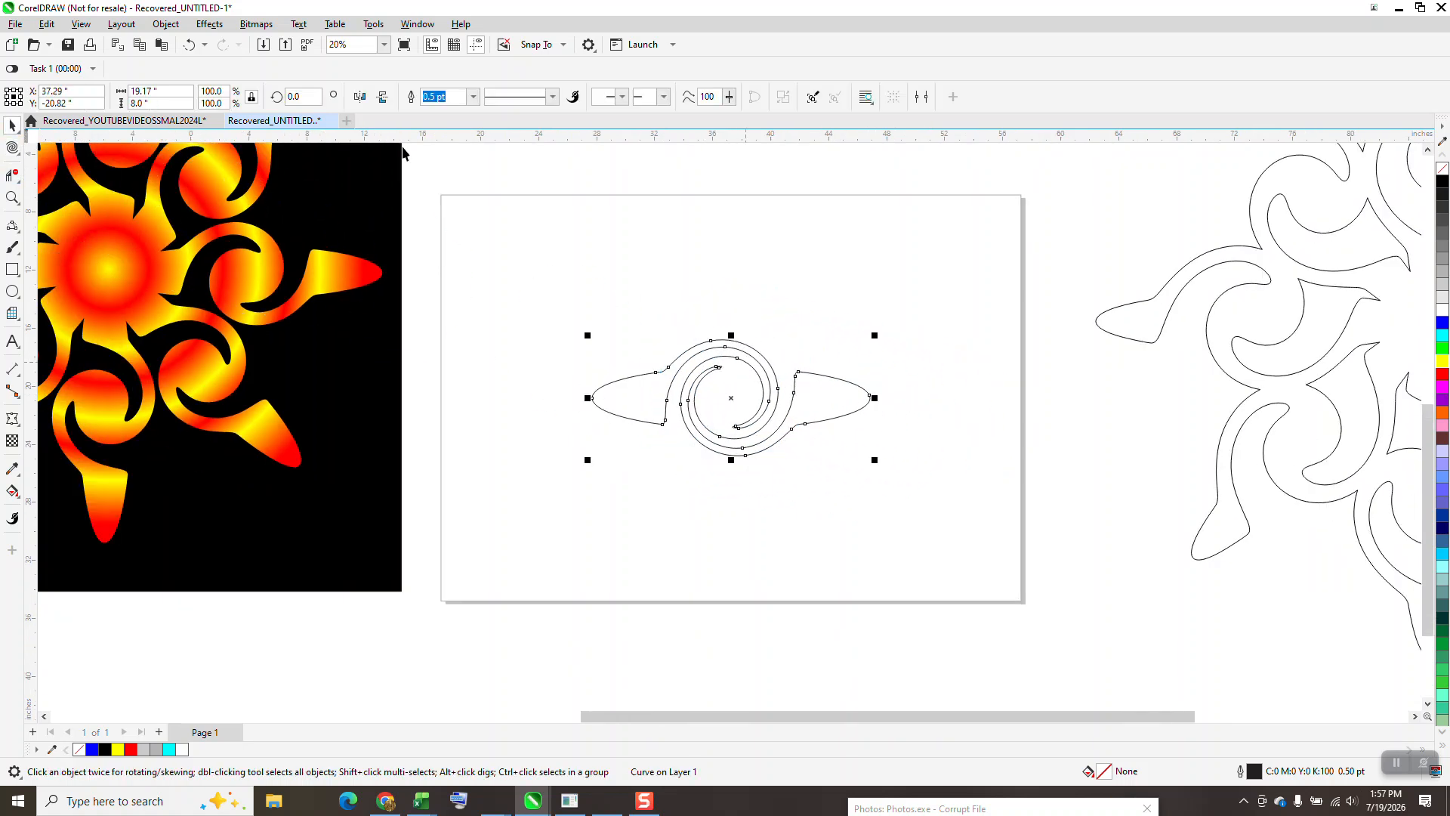
text(90)
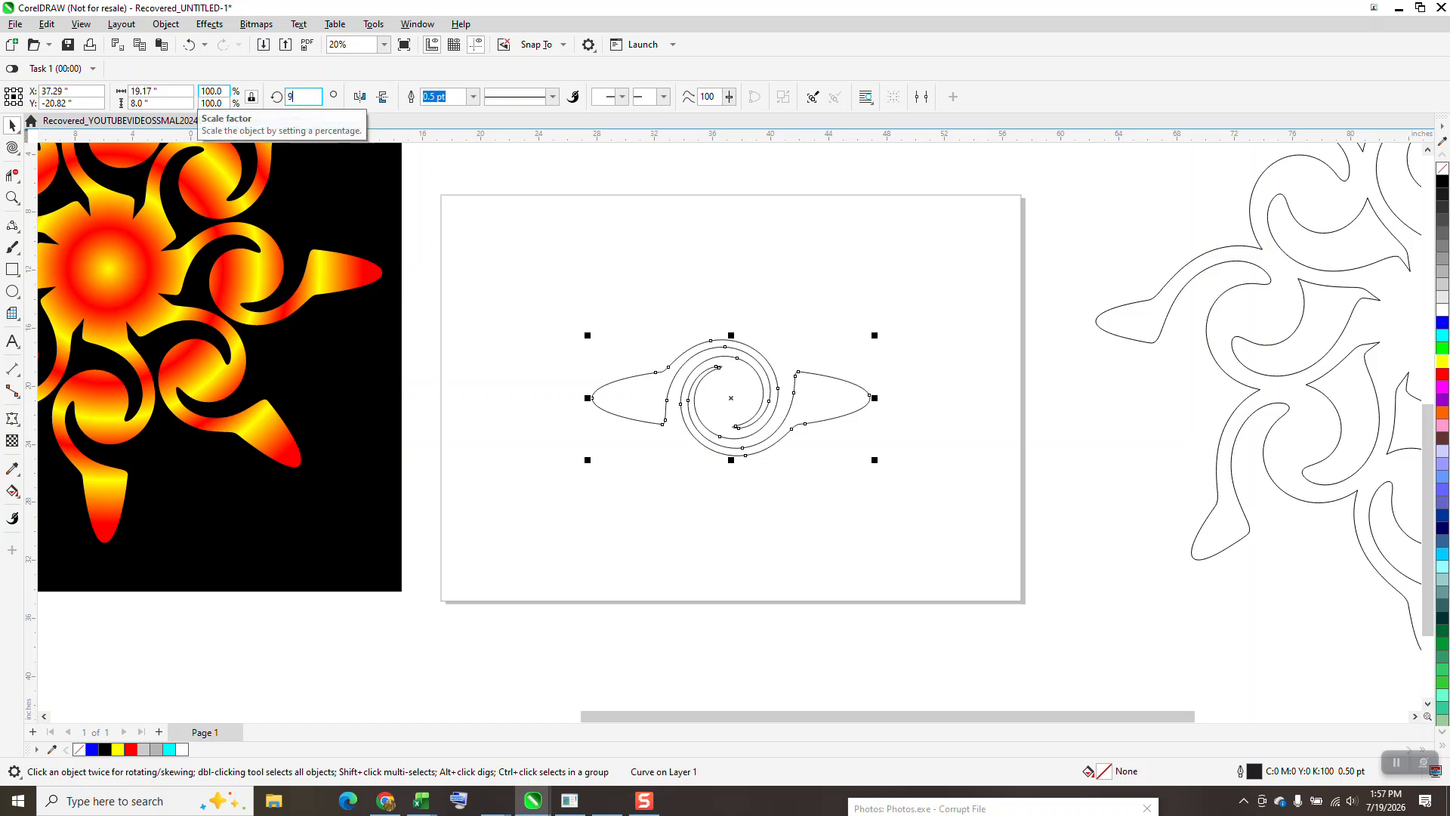
key(Return)
drag(794, 254, 760, 332)
drag(722, 423, 729, 295)
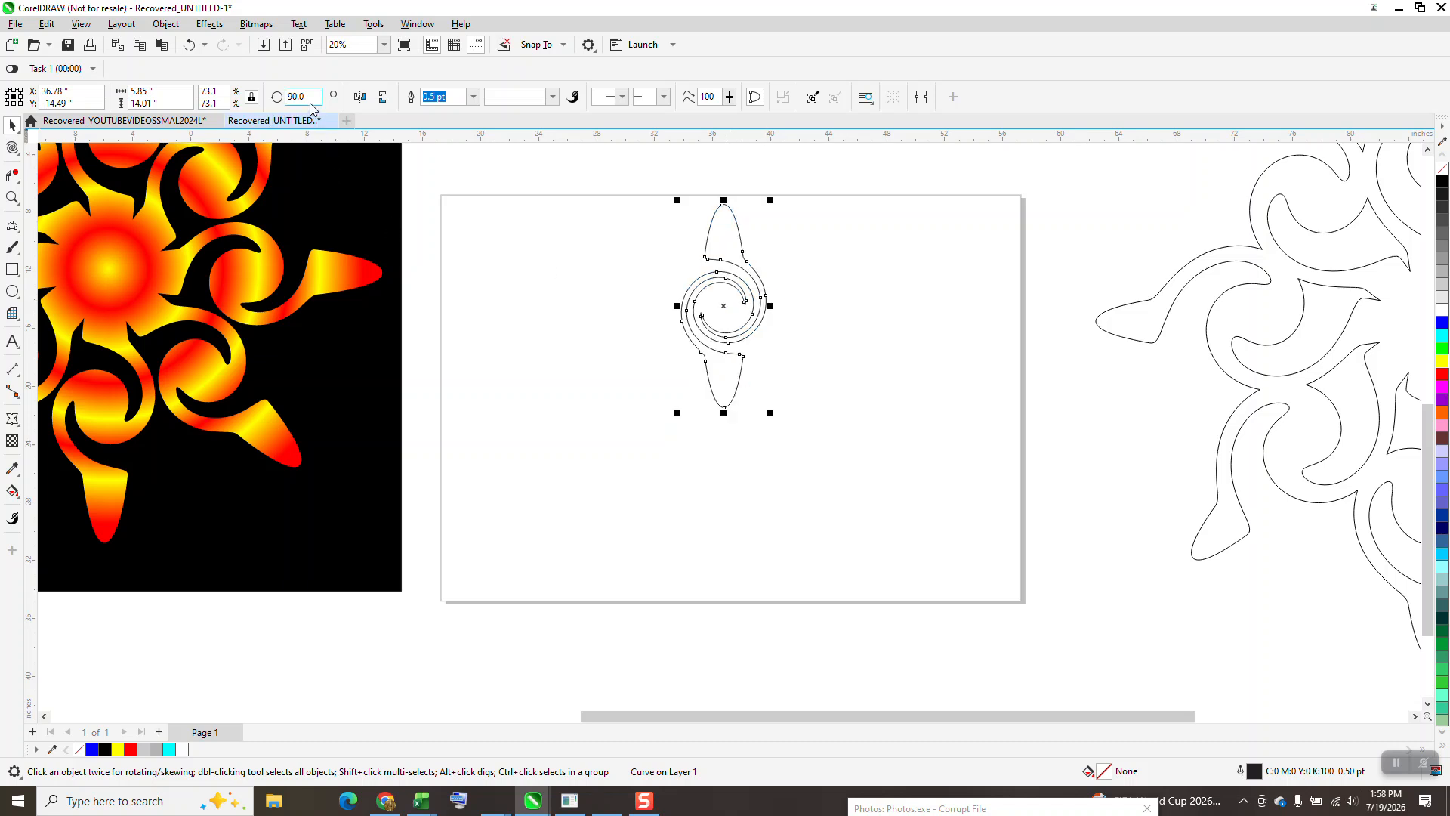
Step: Create a blue copy of the twirled shape with Smart Fill, nudge it to the right, and delete the original outline
click(12, 491)
click(21, 502)
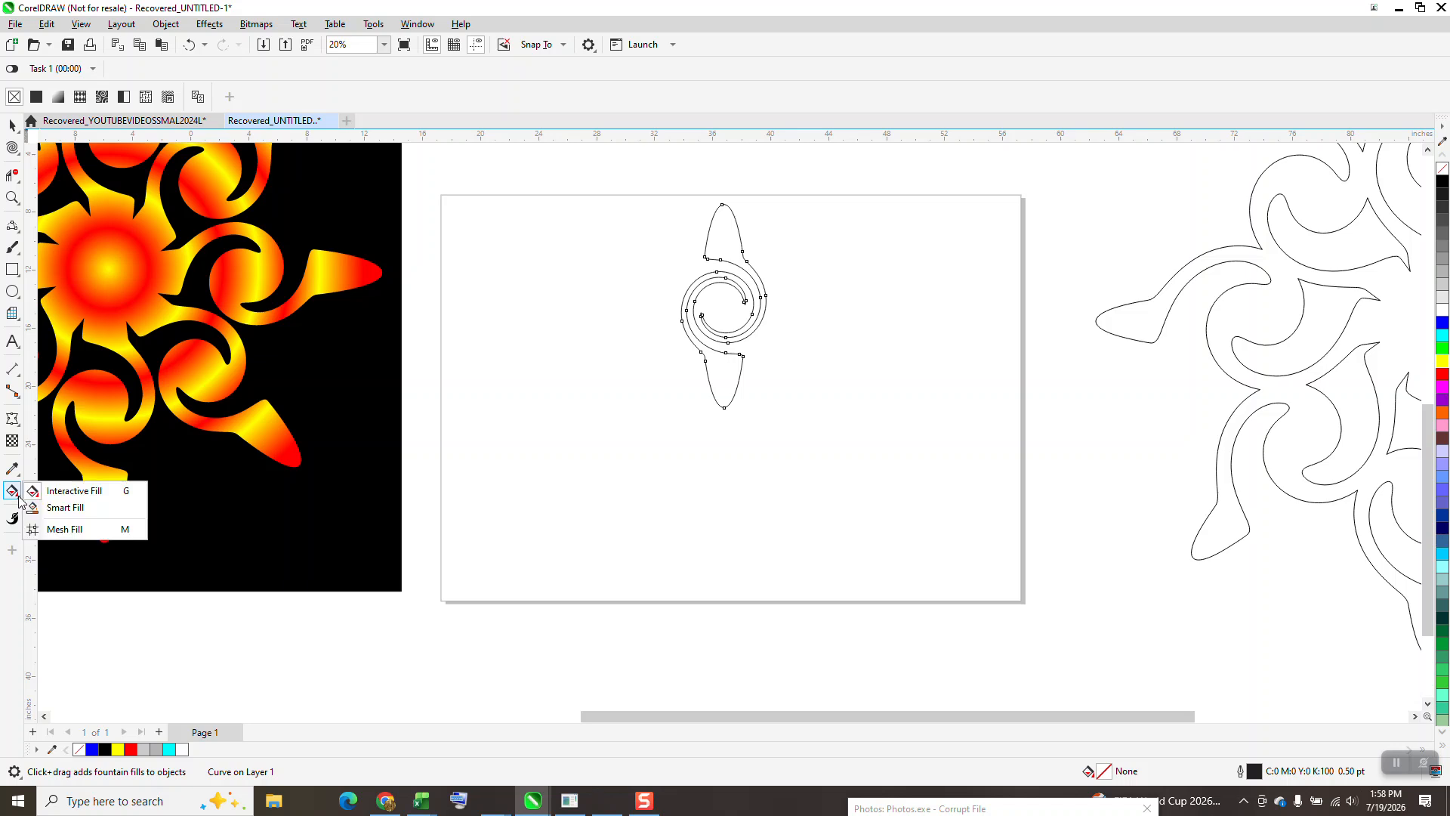
click(57, 511)
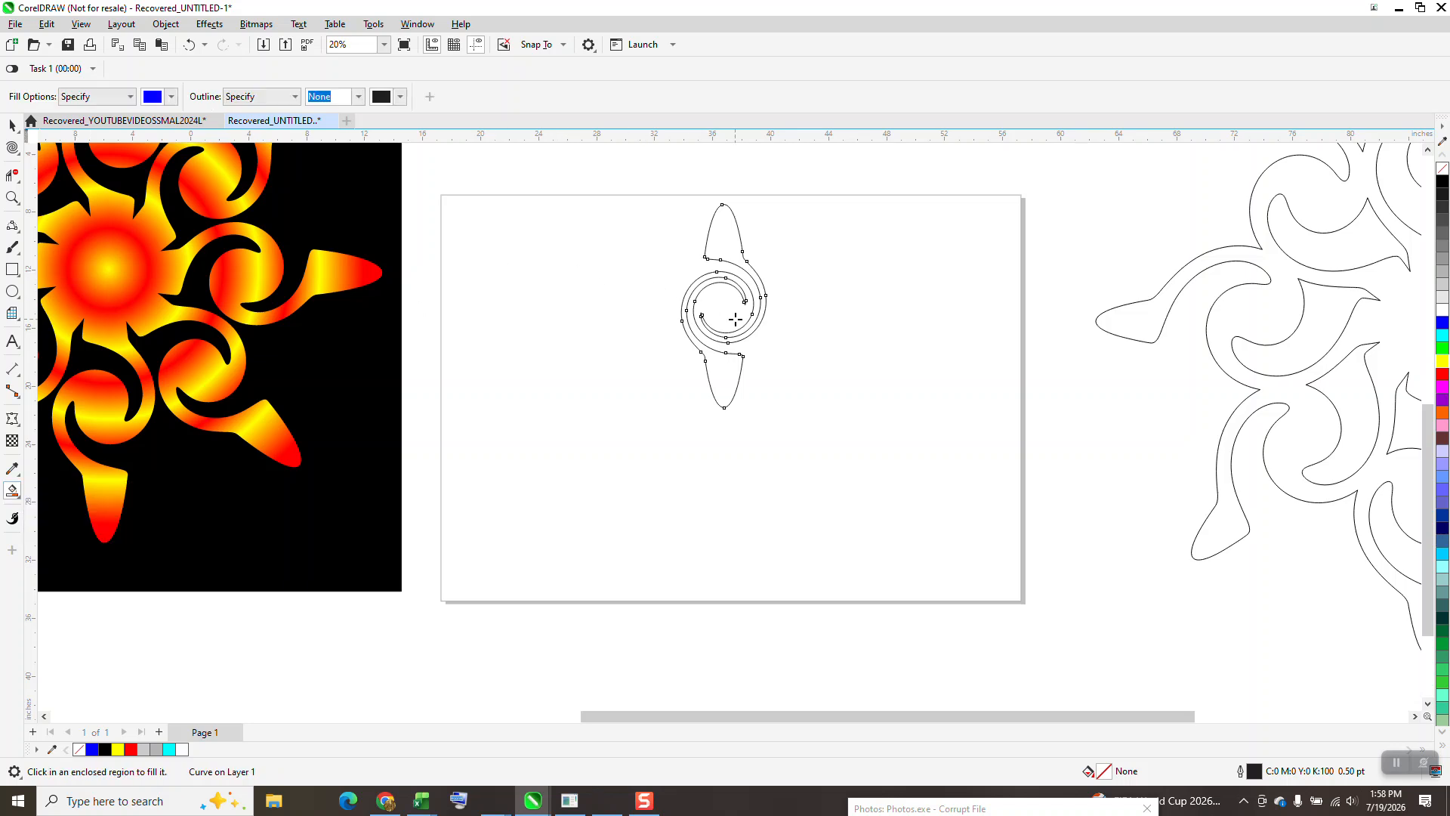
click(735, 317)
key(Right)
click(12, 125)
click(742, 286)
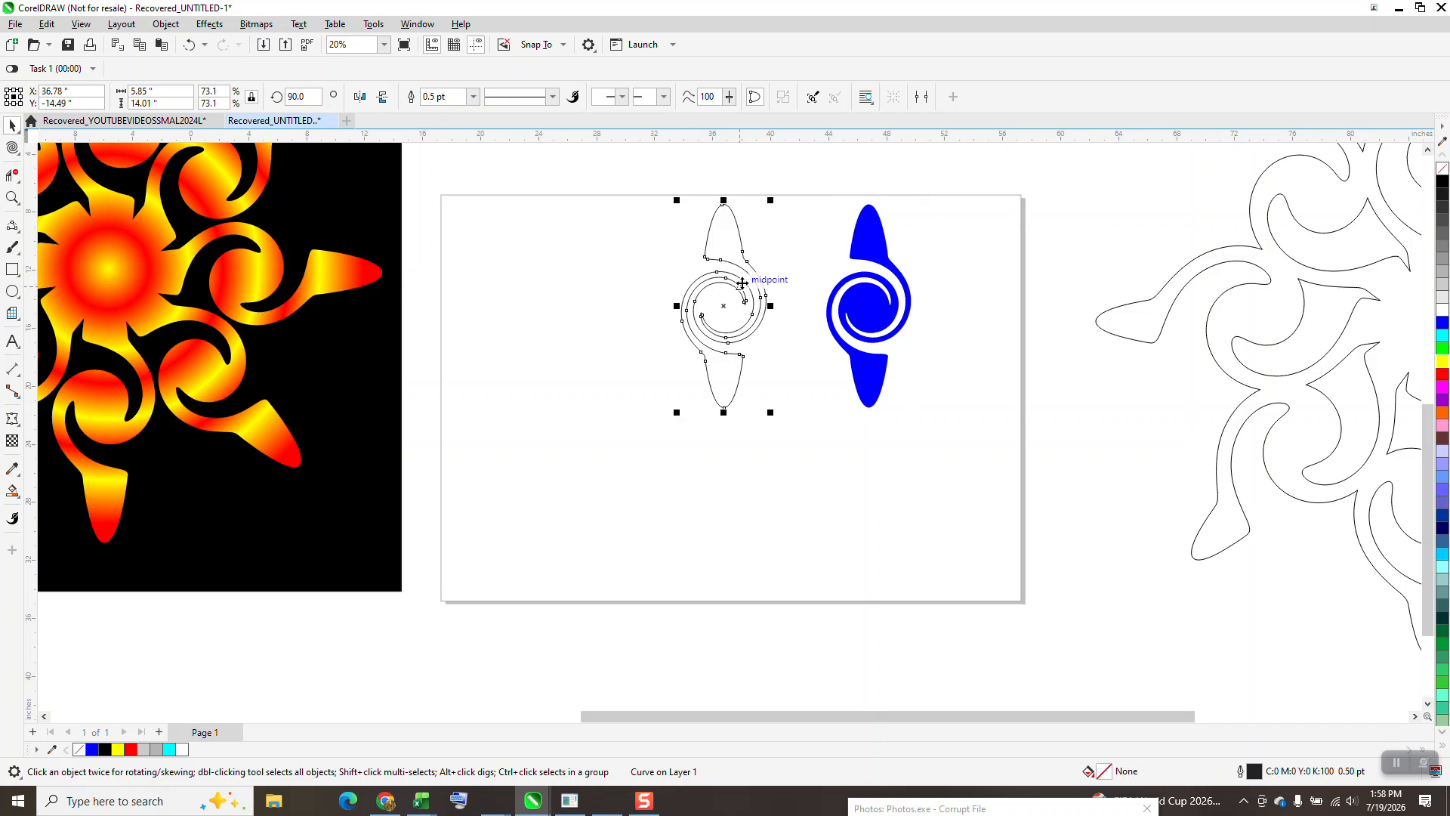
key(Delete)
Step: Move the blue twirled shape back to the page's upper middle, and replace its fill with a black outline
drag(831, 314, 693, 301)
click(1443, 169)
right_click(1443, 182)
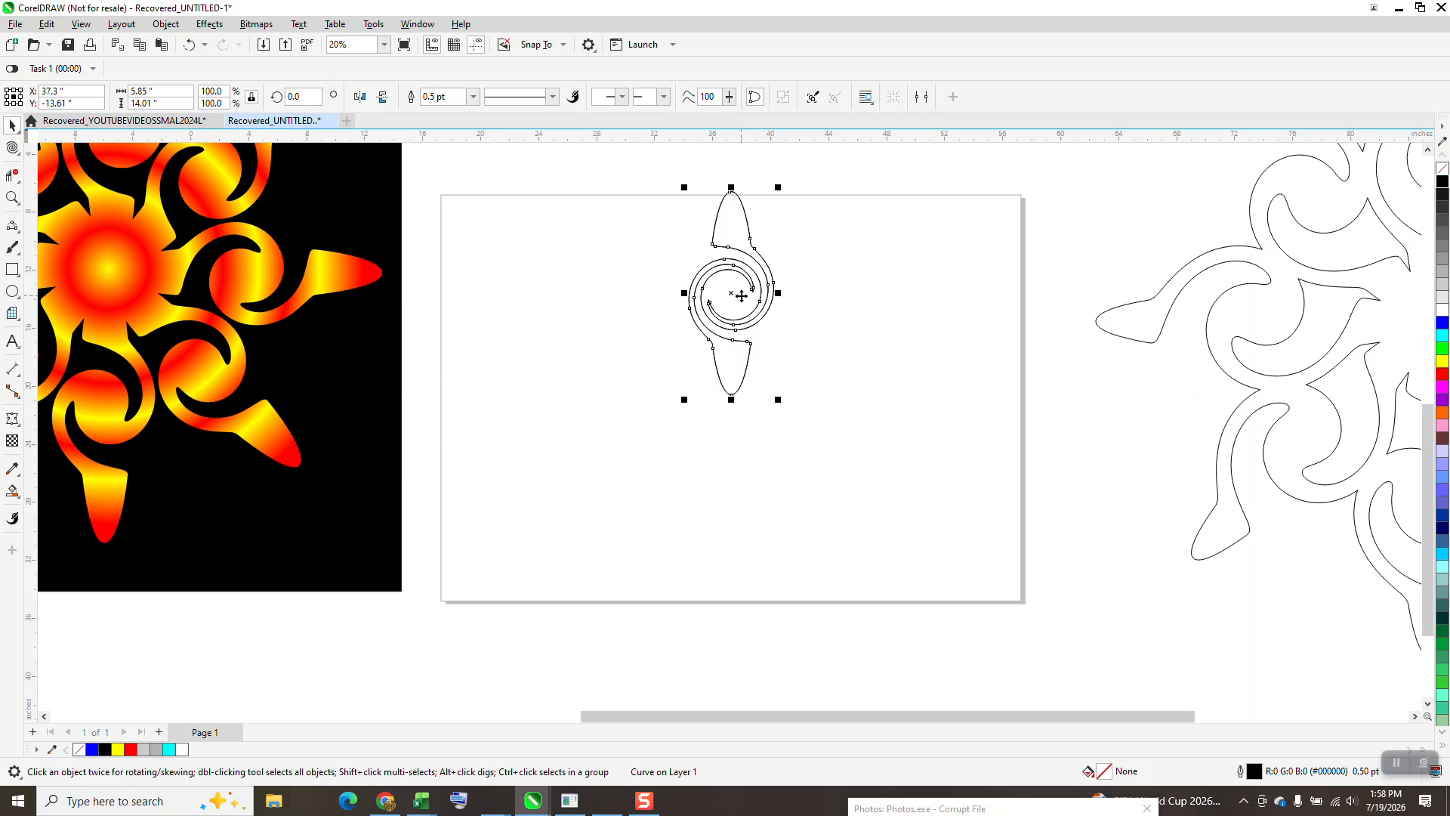
Step: Place the twirled shape's rotation centre on its lower tip and create a copy rotated 45° around it
click(728, 293)
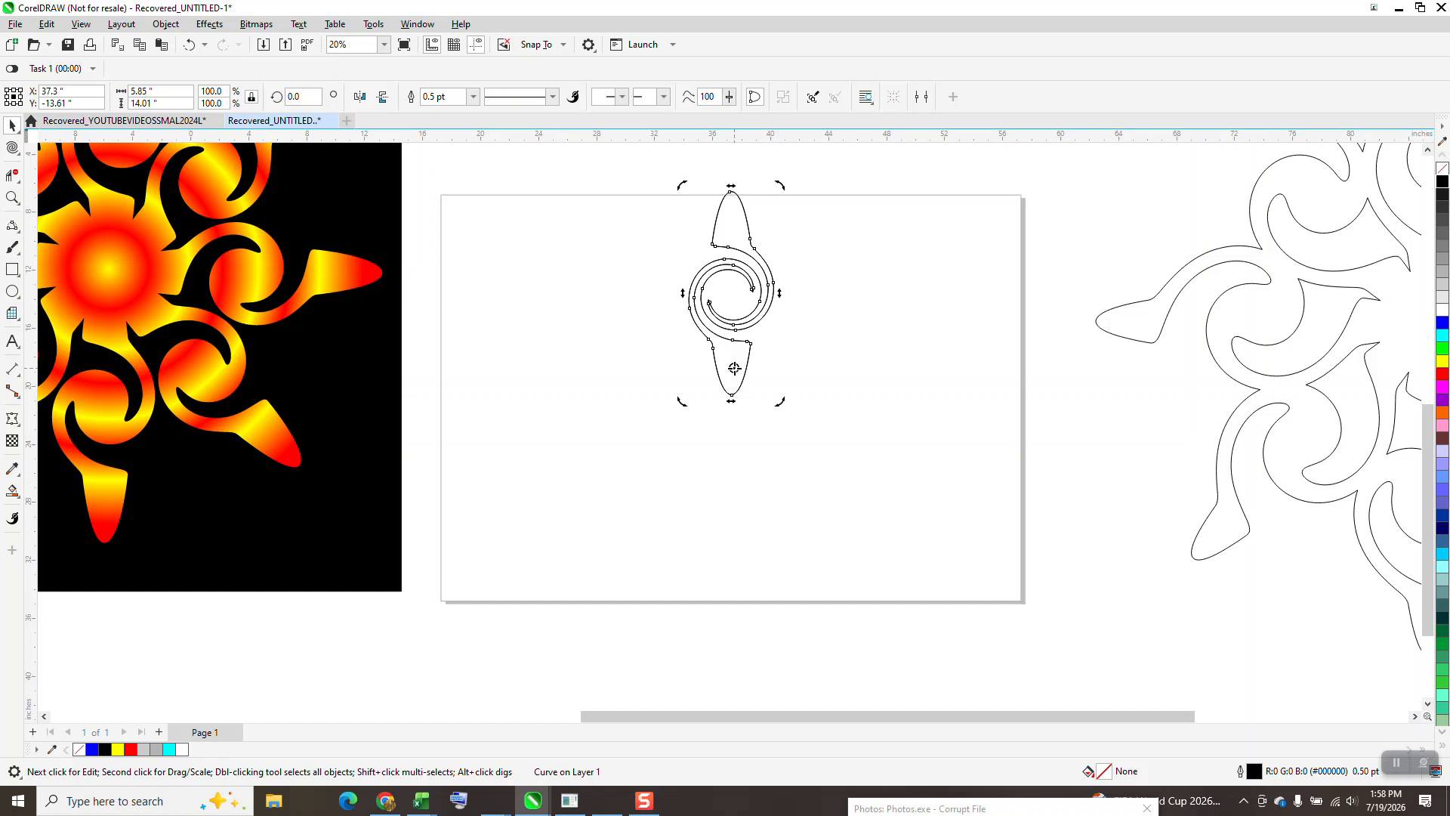
drag(732, 396, 732, 395)
drag(785, 189, 610, 238)
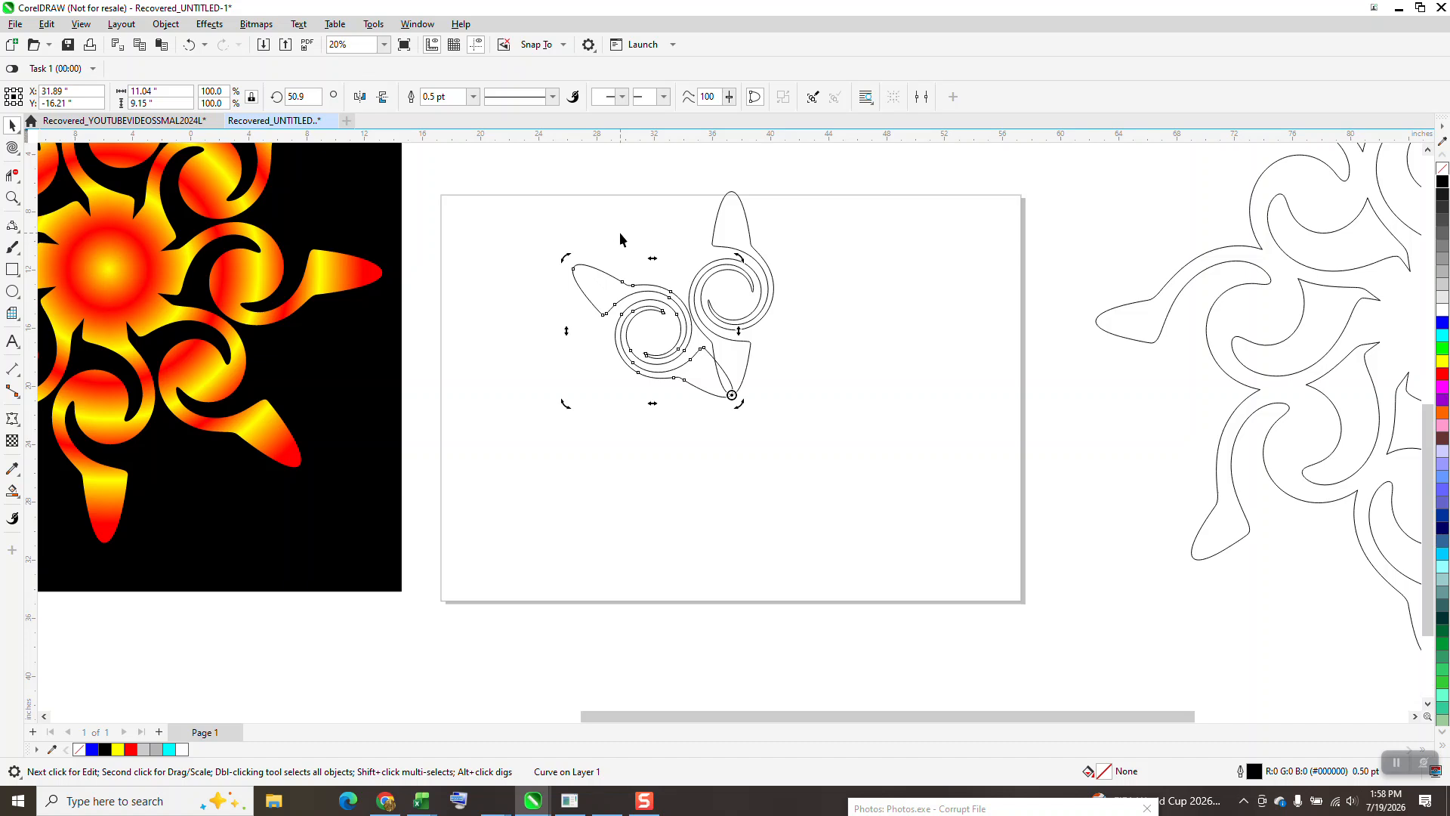
key(ctrl+z)
click(728, 217)
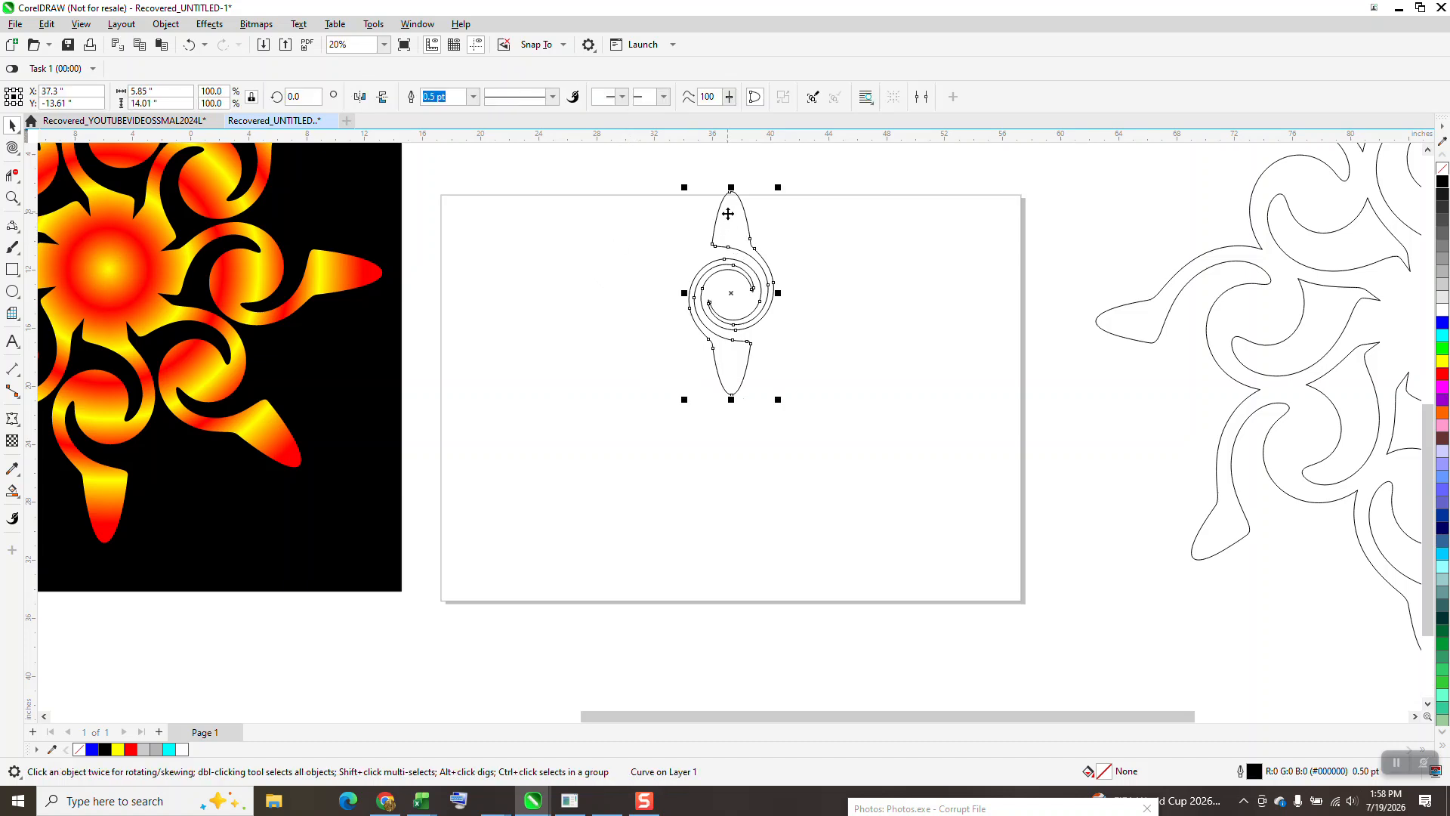
click(727, 288)
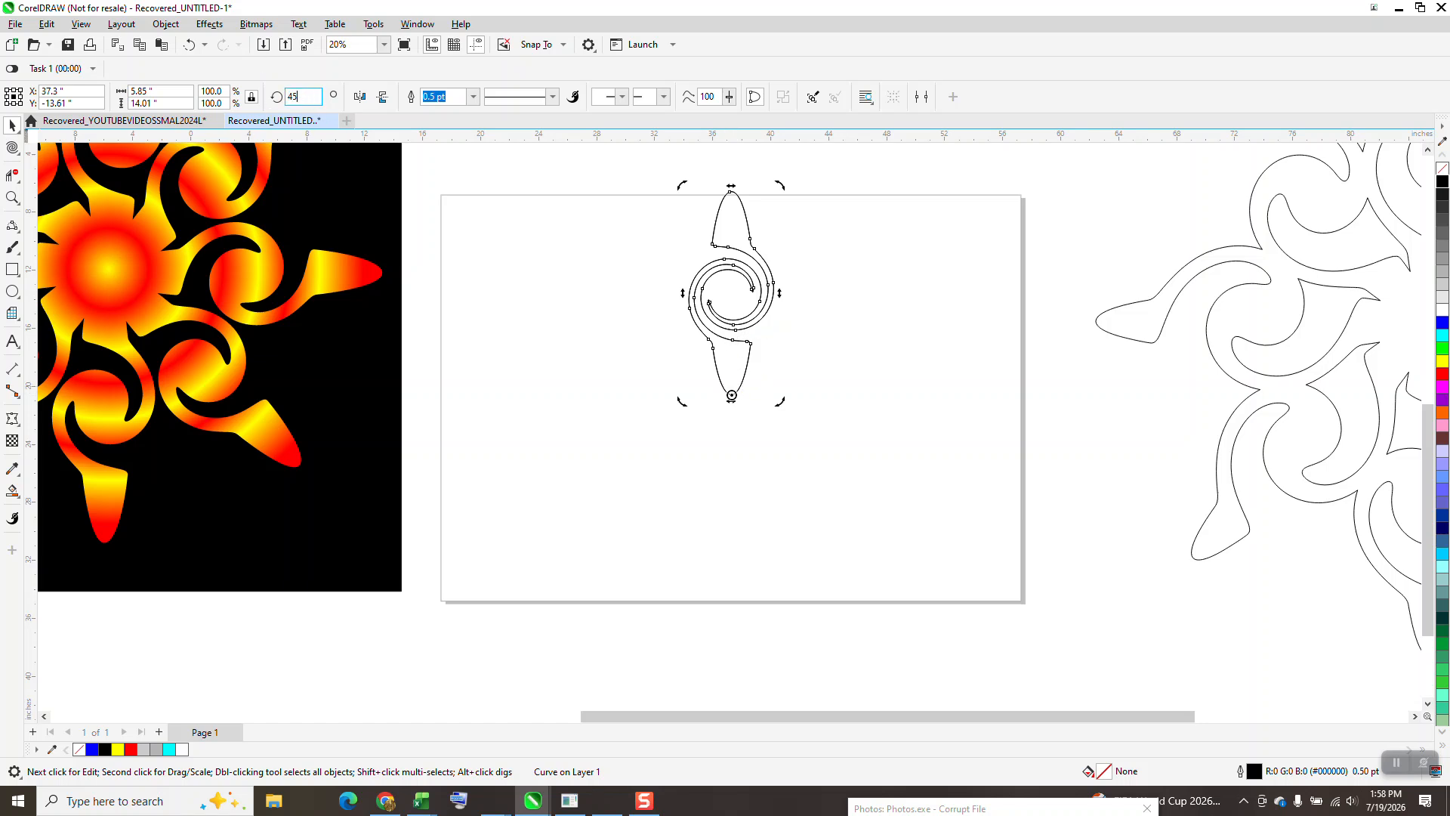
key(Return)
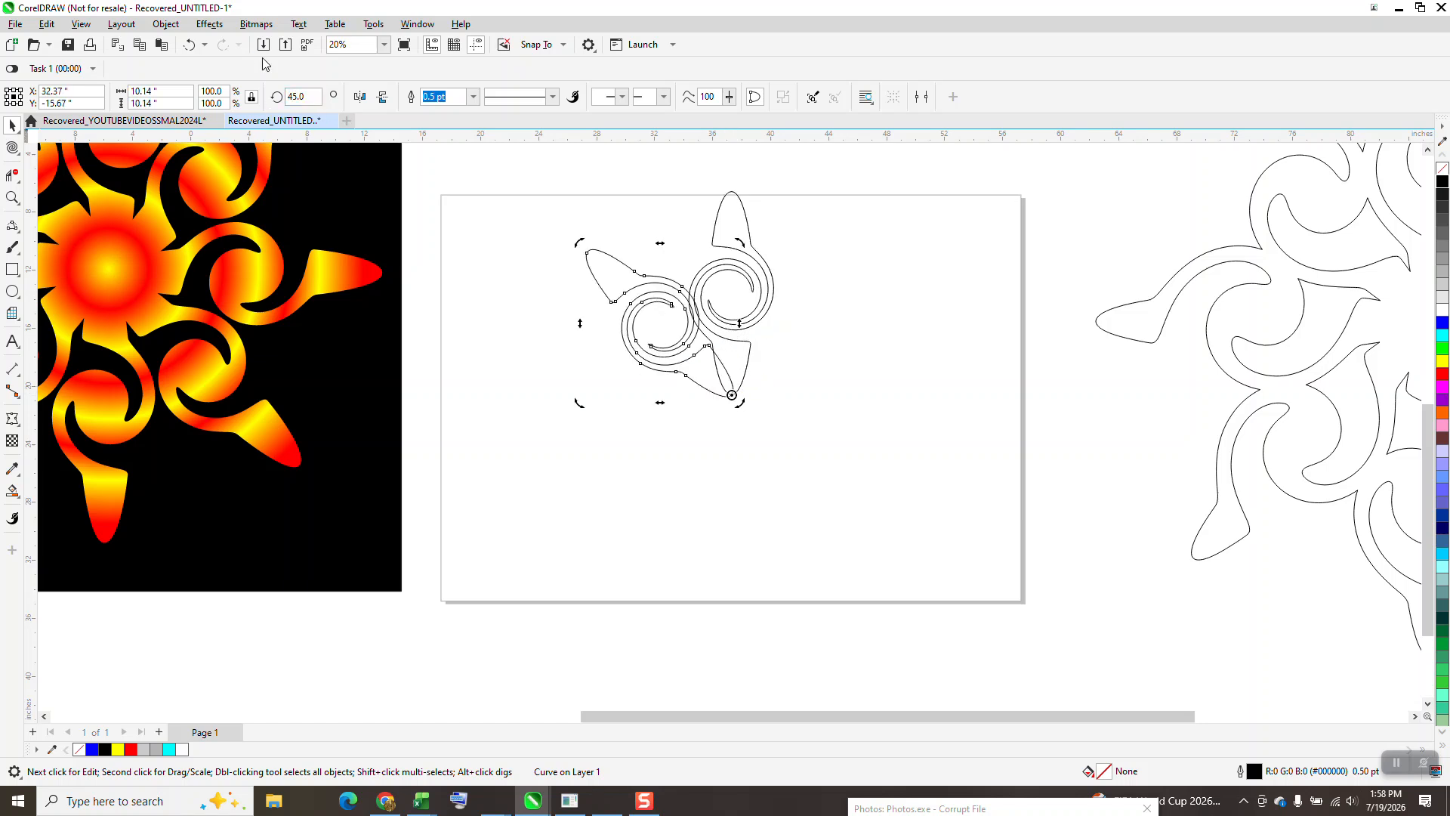
Step: Repeat the 45° rotated copy six more times to complete the star, and weld all the twirled shapes into one
key(ctrl+r)
key(ctrl+r)
key(ctrl+r)
key(ctrl+r)
key(ctrl+r)
key(ctrl+r)
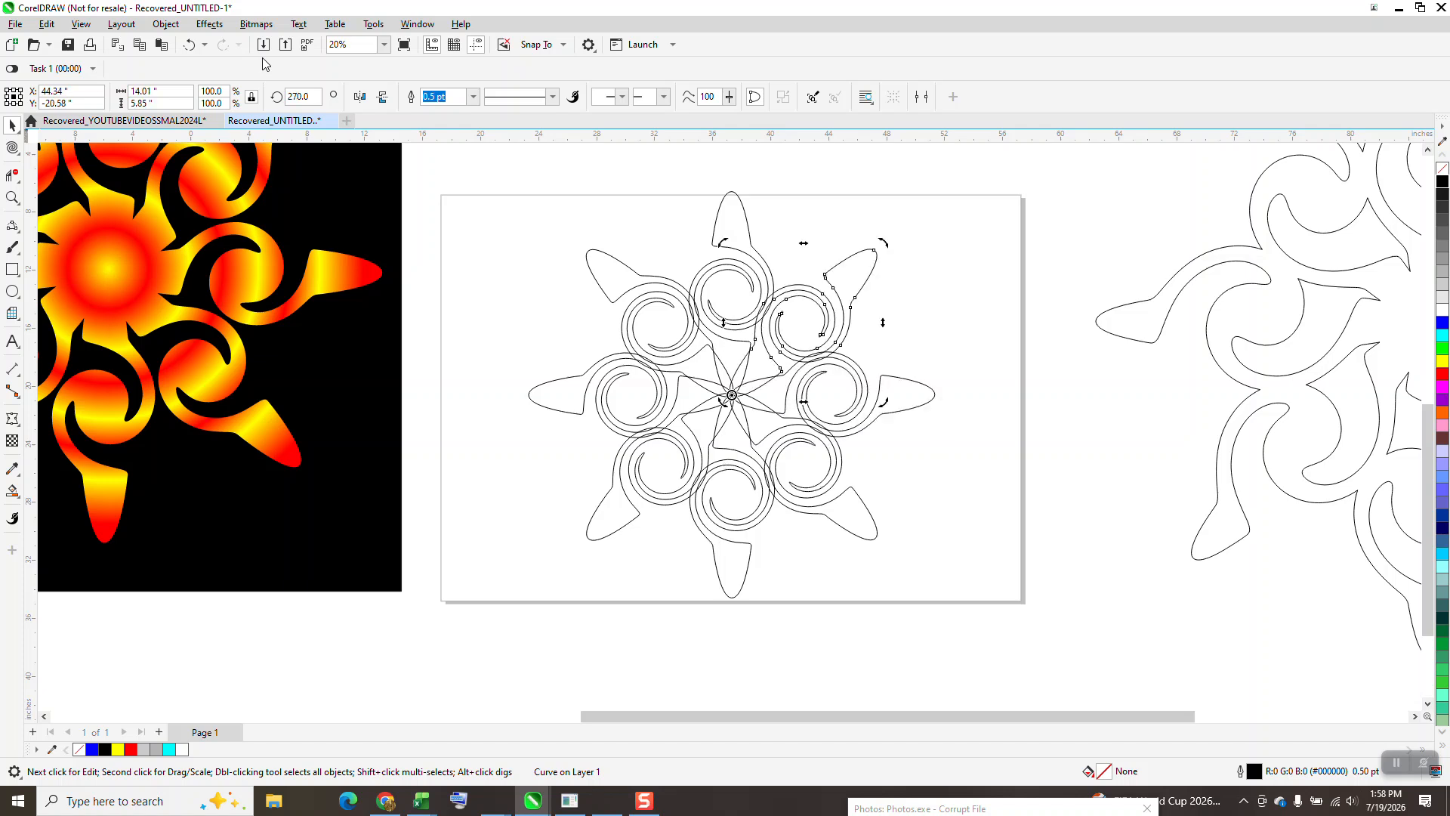
drag(505, 173, 965, 605)
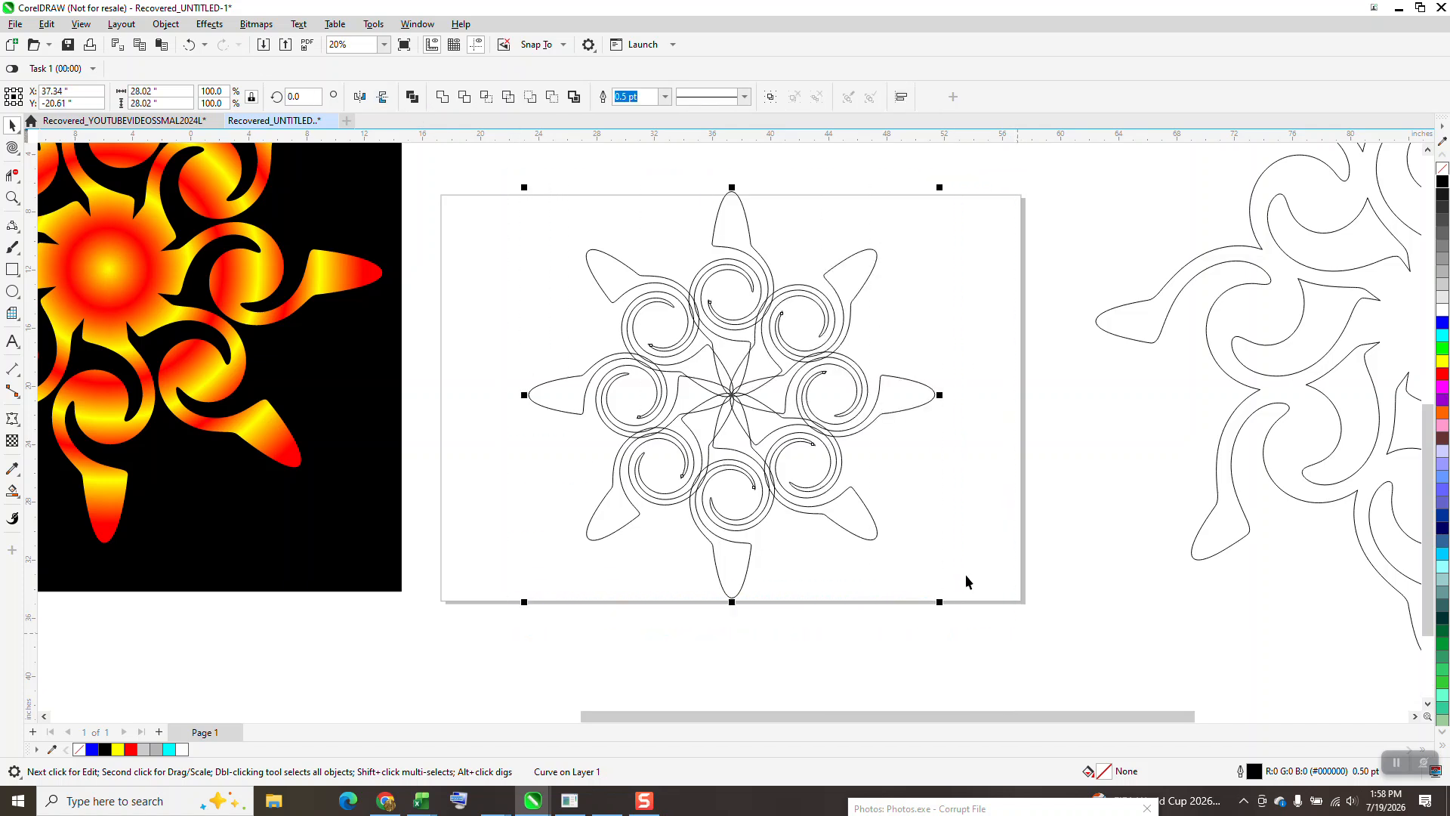
click(444, 98)
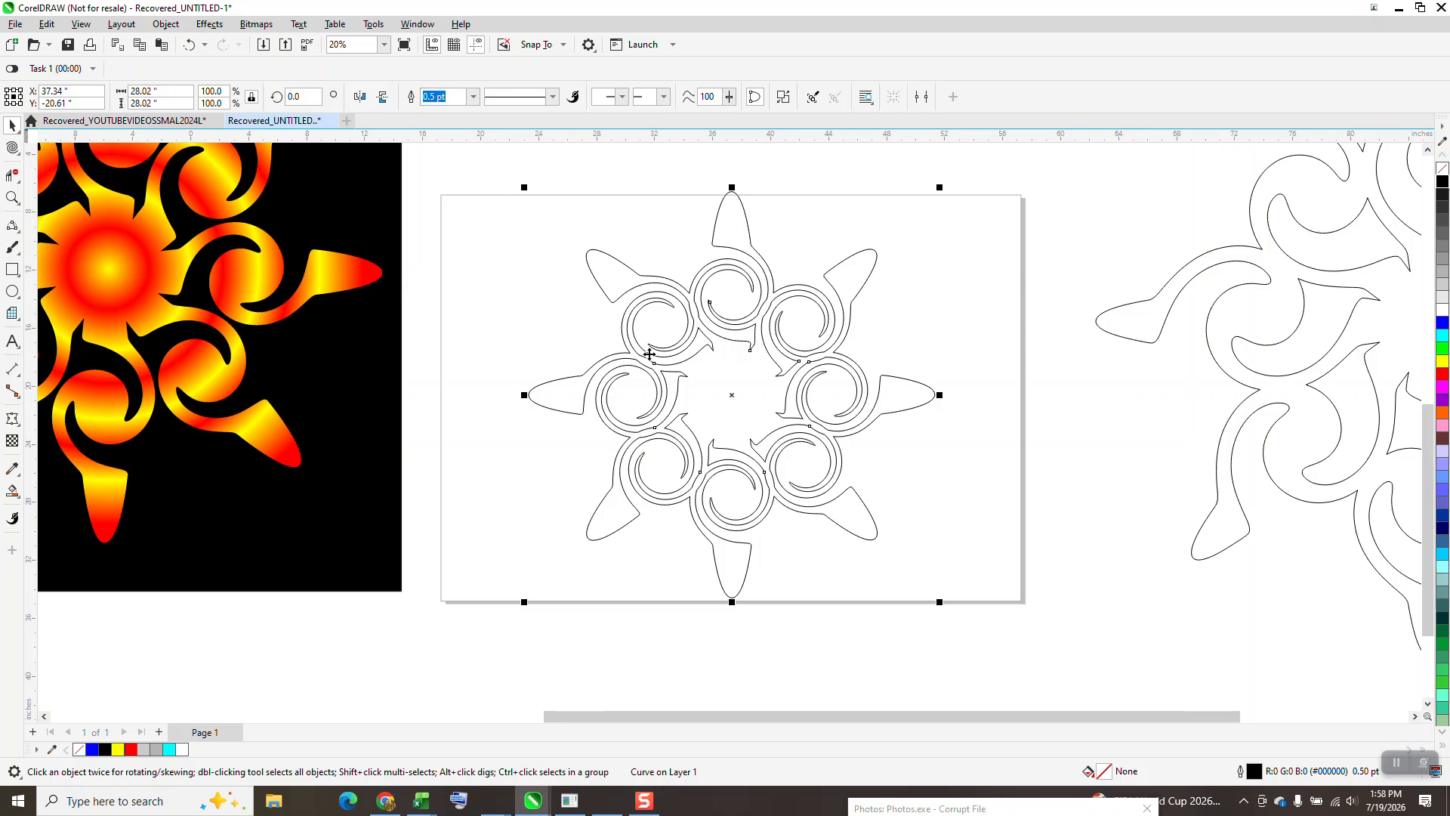
Step: Set the Smart Fill colour to yellow with no outline and fill the welded star, including its open centre
scroll(635, 313, down, 1)
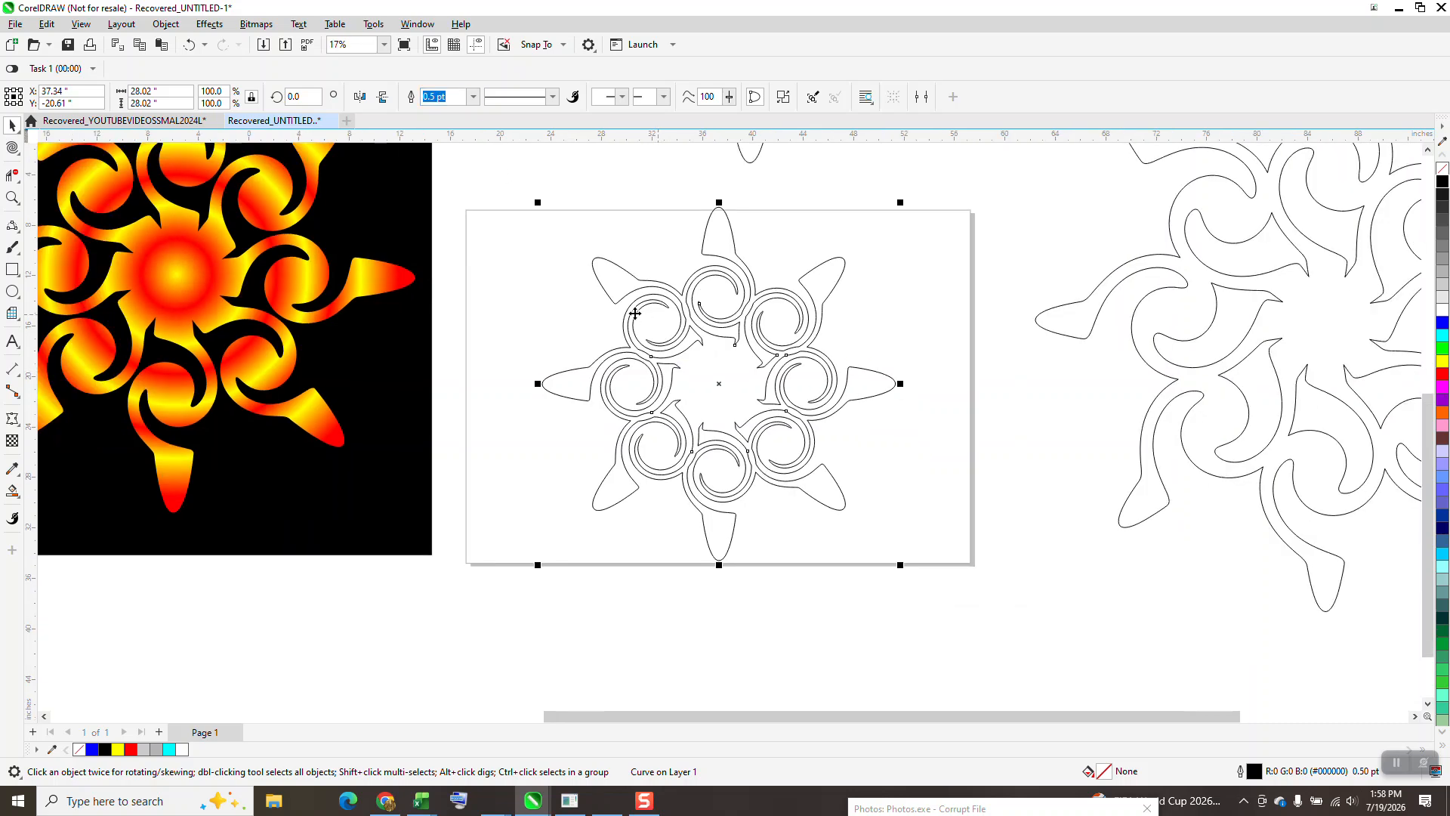
click(12, 492)
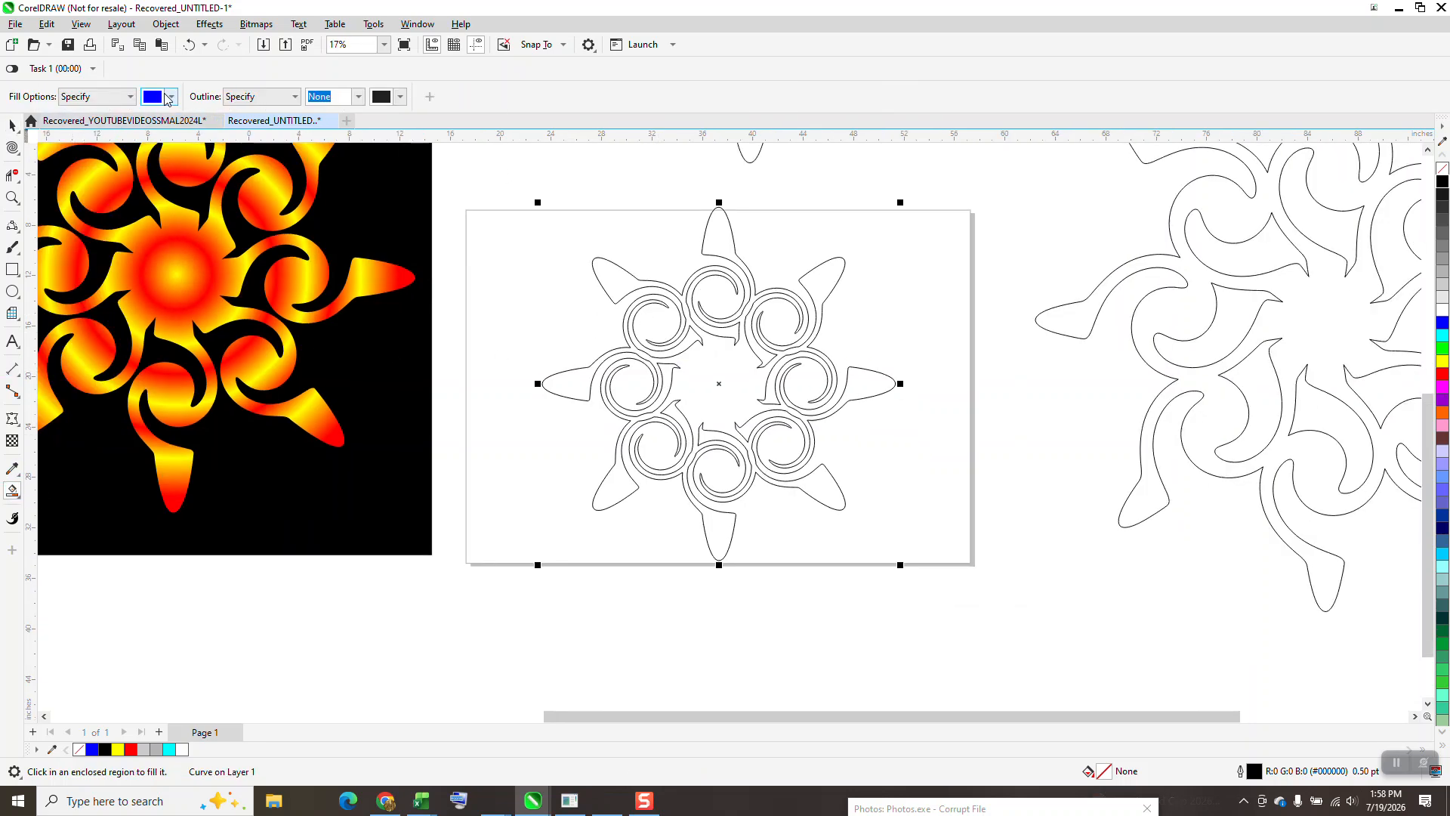
click(172, 97)
click(272, 191)
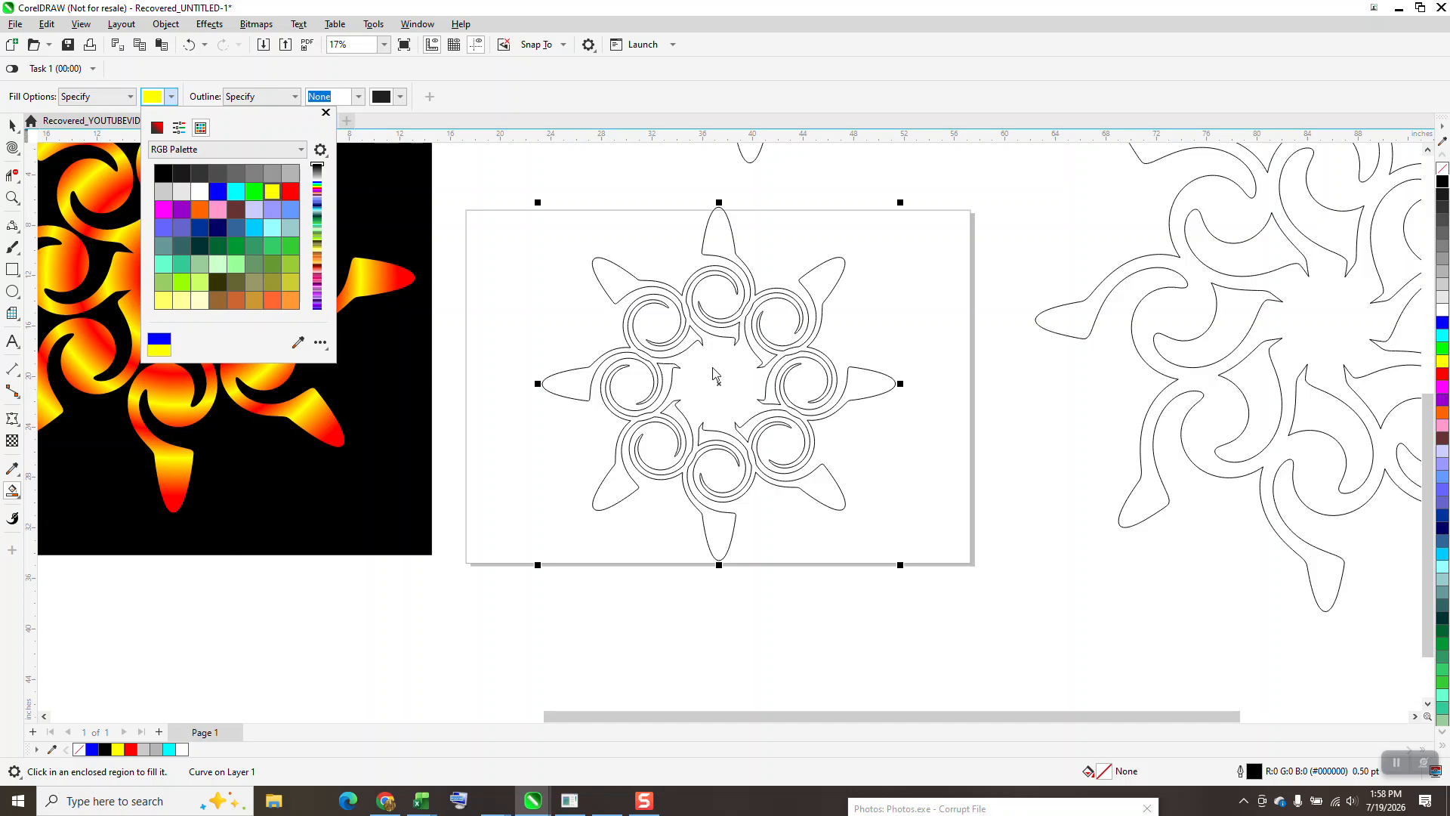
click(716, 368)
click(715, 368)
Step: Move the yellow star off the page to the empty area below the black rectangle
scroll(740, 234, down, 2)
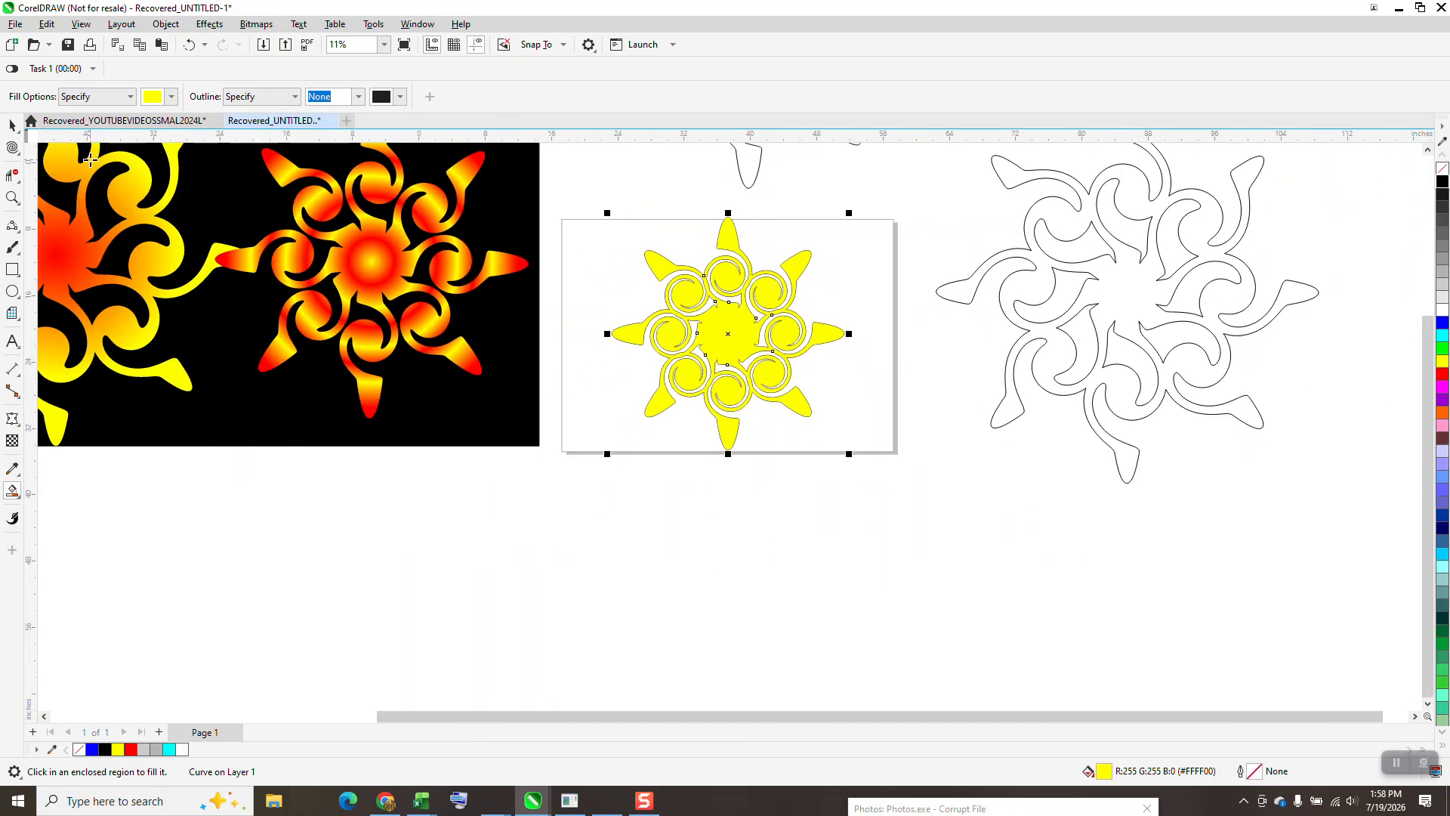
click(13, 125)
drag(727, 331, 528, 556)
Step: Apply an interactive fountain fill of yellow and white to the yellow star and make it elliptical
scroll(725, 355, down, 1)
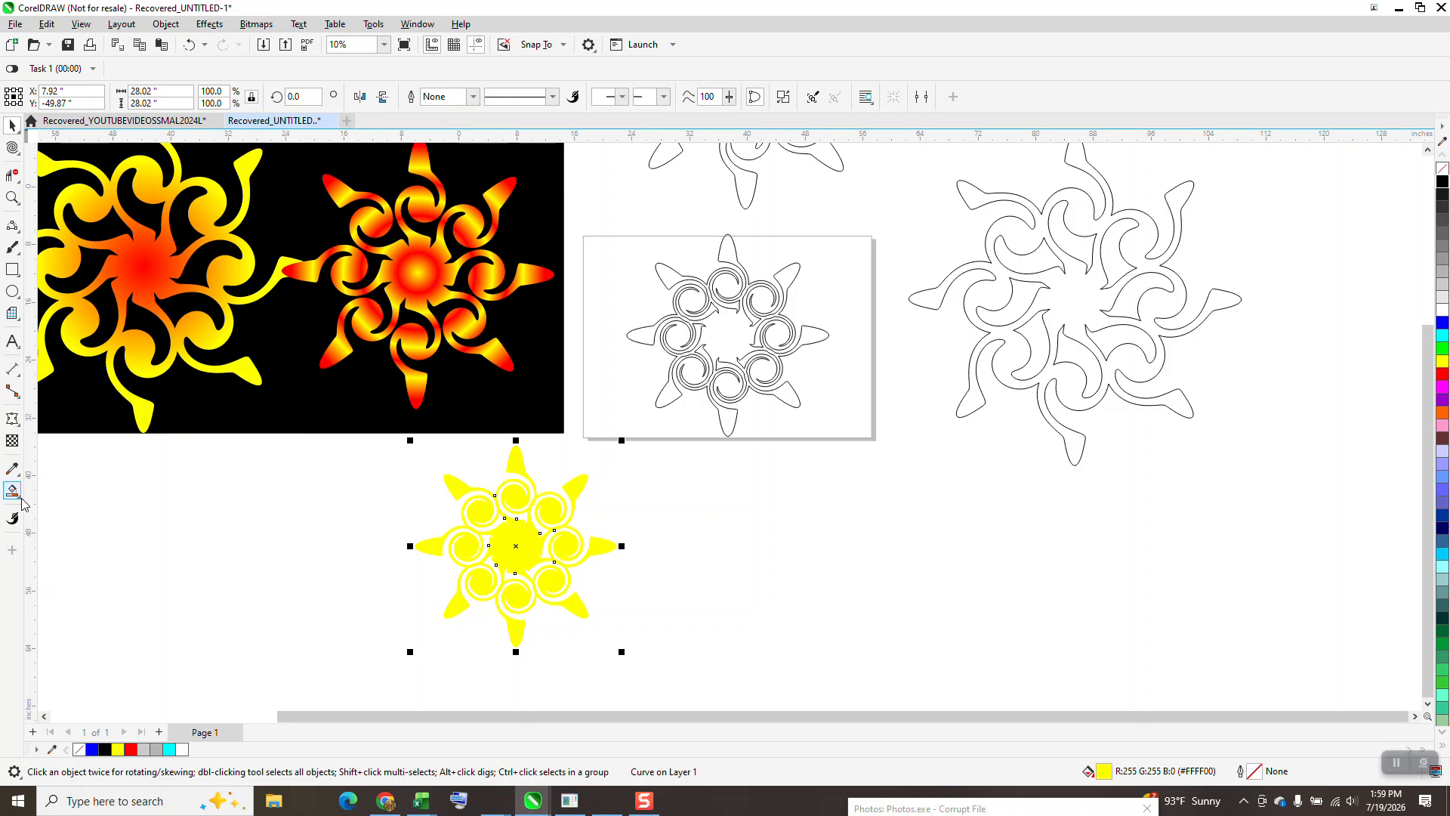
click(12, 198)
drag(389, 434, 779, 715)
click(19, 501)
click(57, 480)
drag(572, 362, 686, 333)
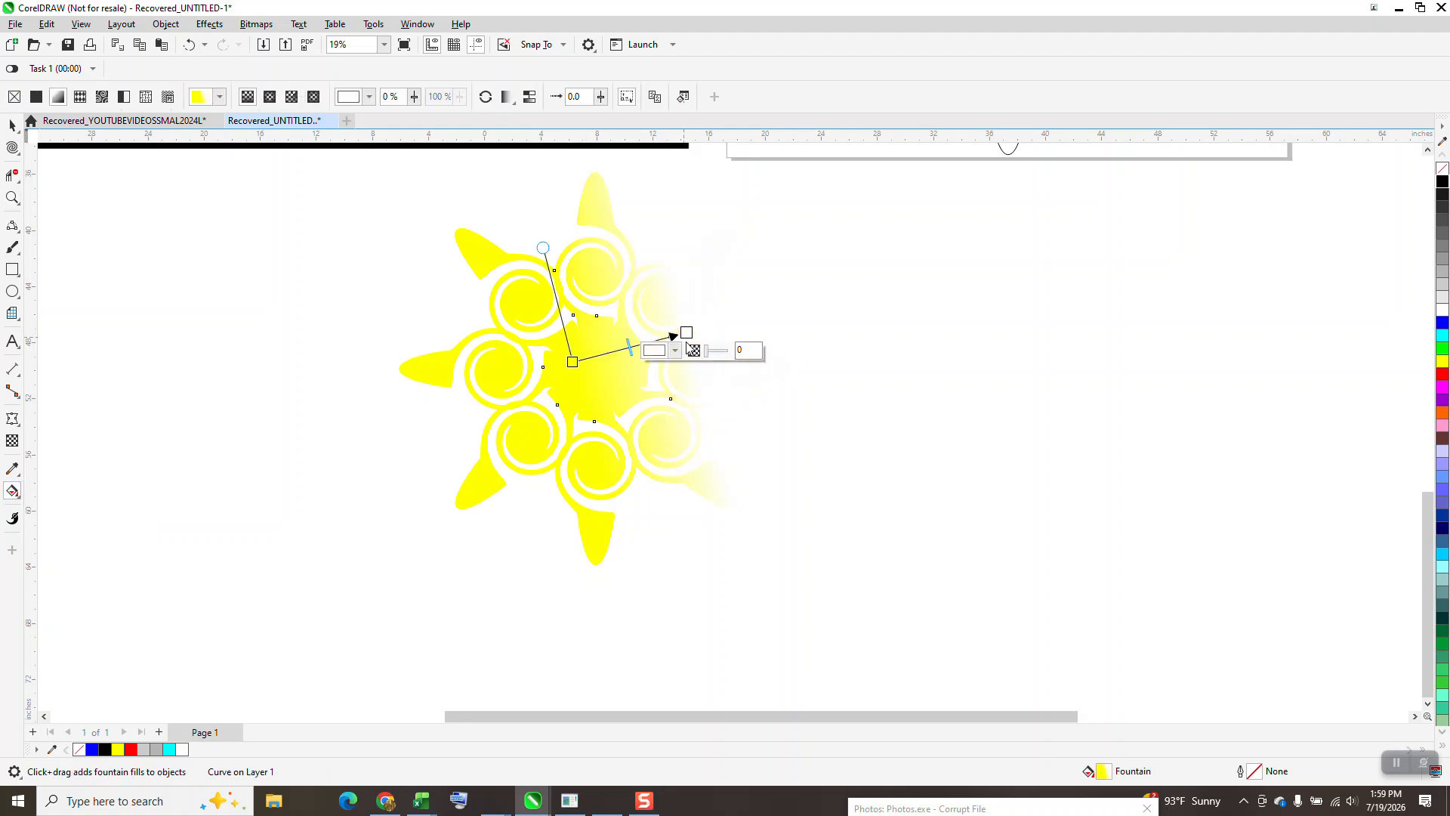
click(271, 99)
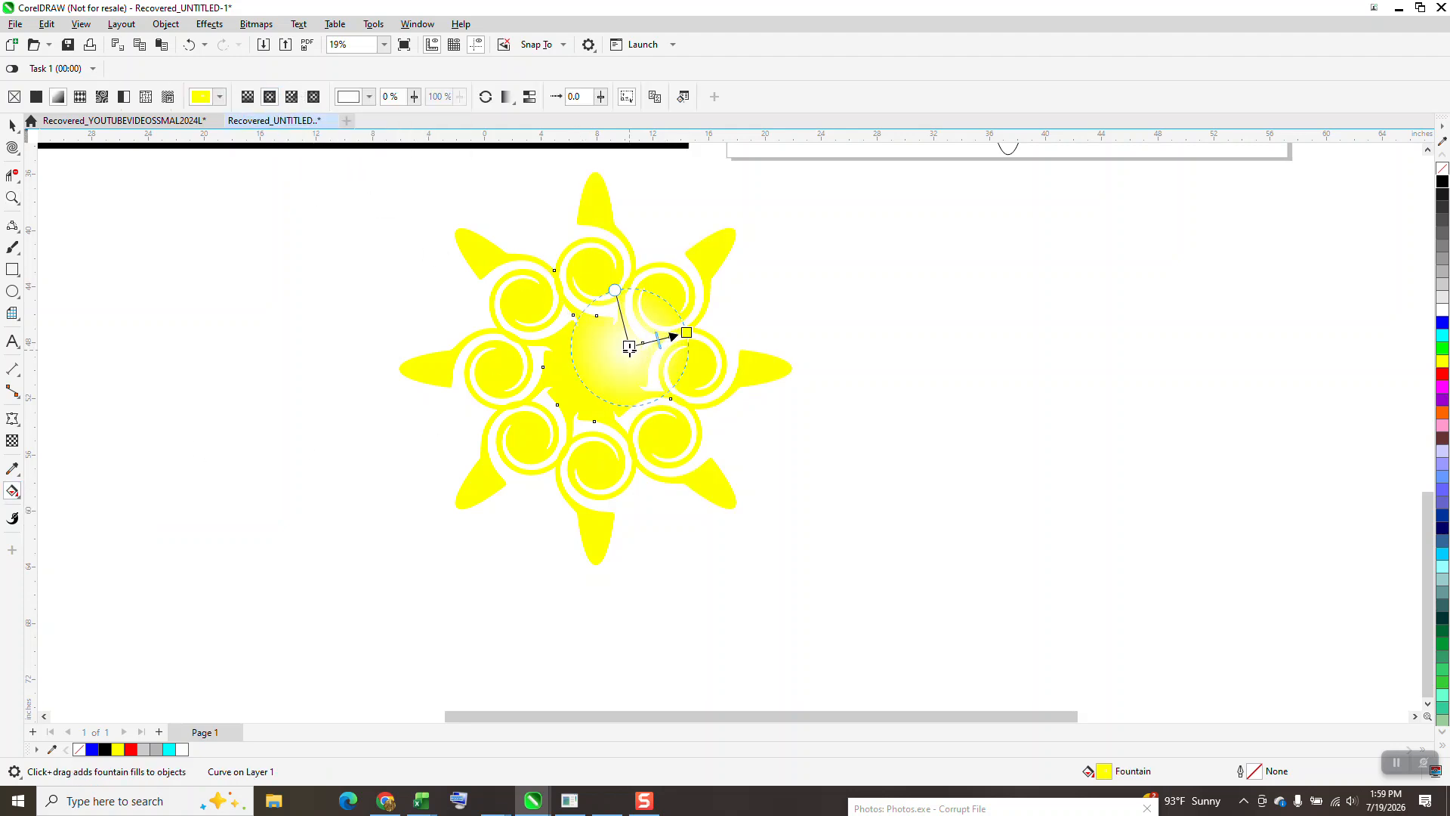
Step: Centre the elliptical fountain fill on the star's middle and enlarge it to about the outer edge of the spiral ring
drag(629, 347, 596, 369)
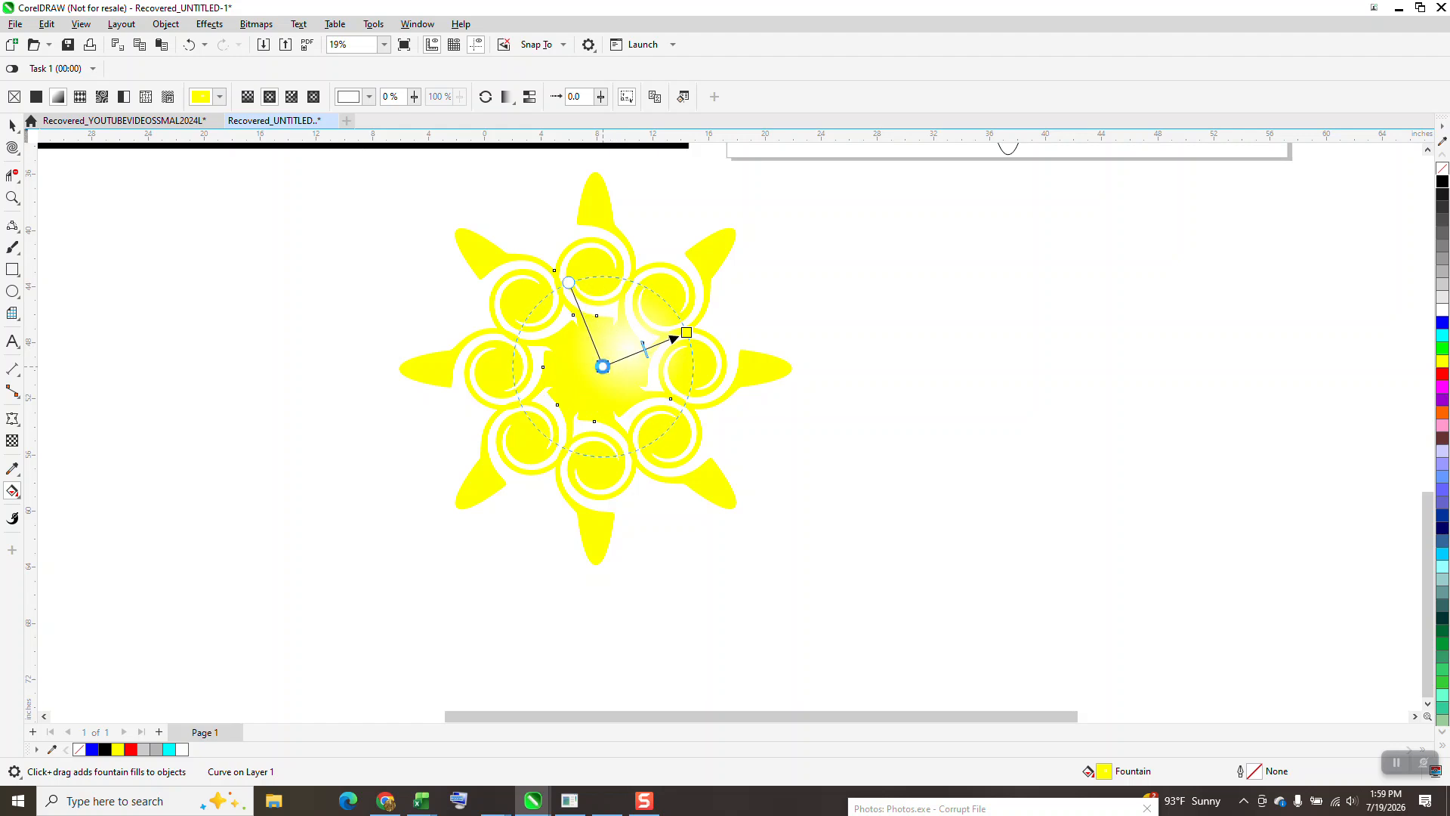
mouse_move(687, 332)
mouse_down()
mouse_move(735, 308)
mouse_move(677, 334)
mouse_up()
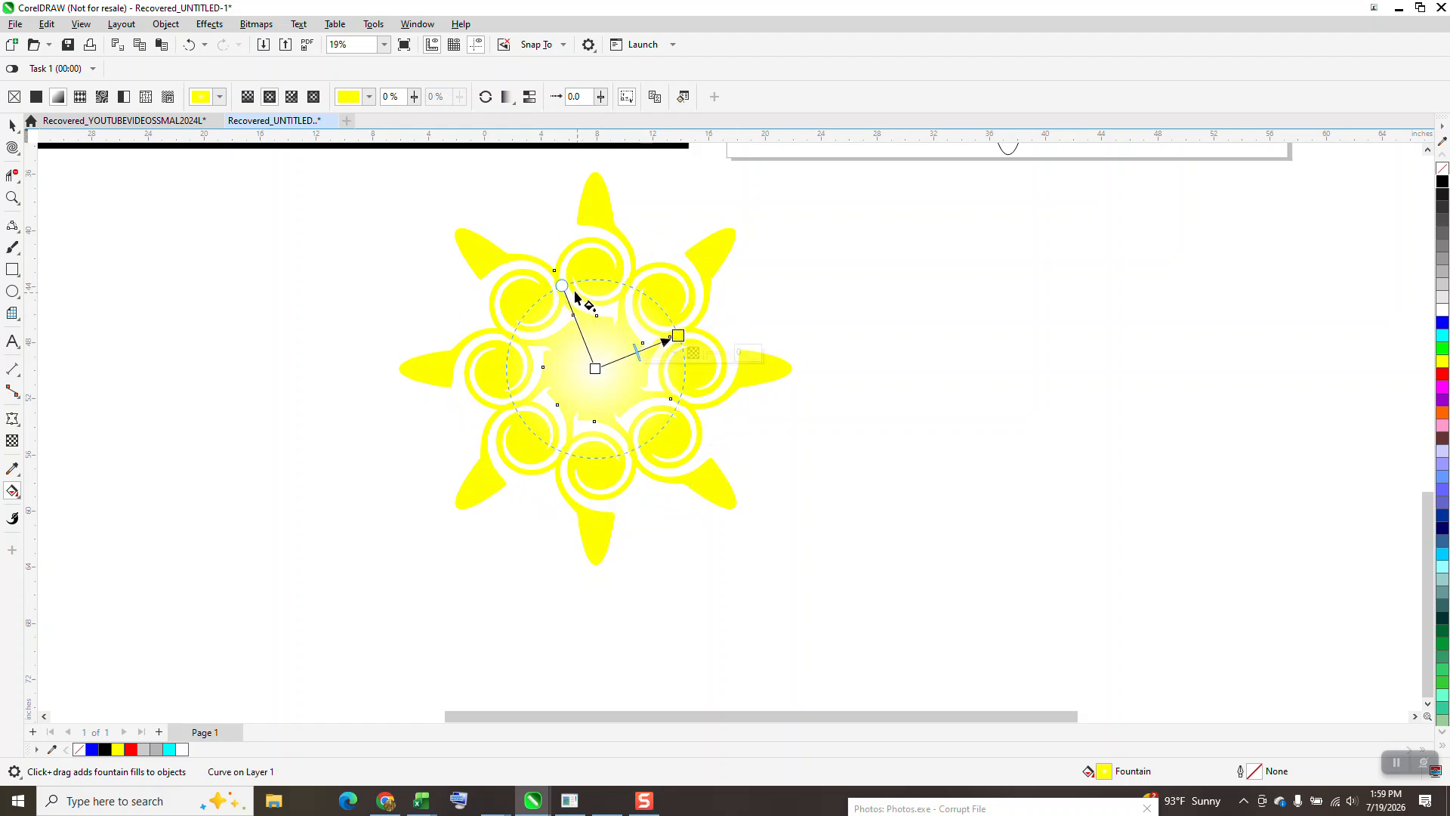
mouse_move(563, 285)
mouse_down()
mouse_move(534, 227)
mouse_move(556, 285)
mouse_up()
drag(679, 333, 716, 321)
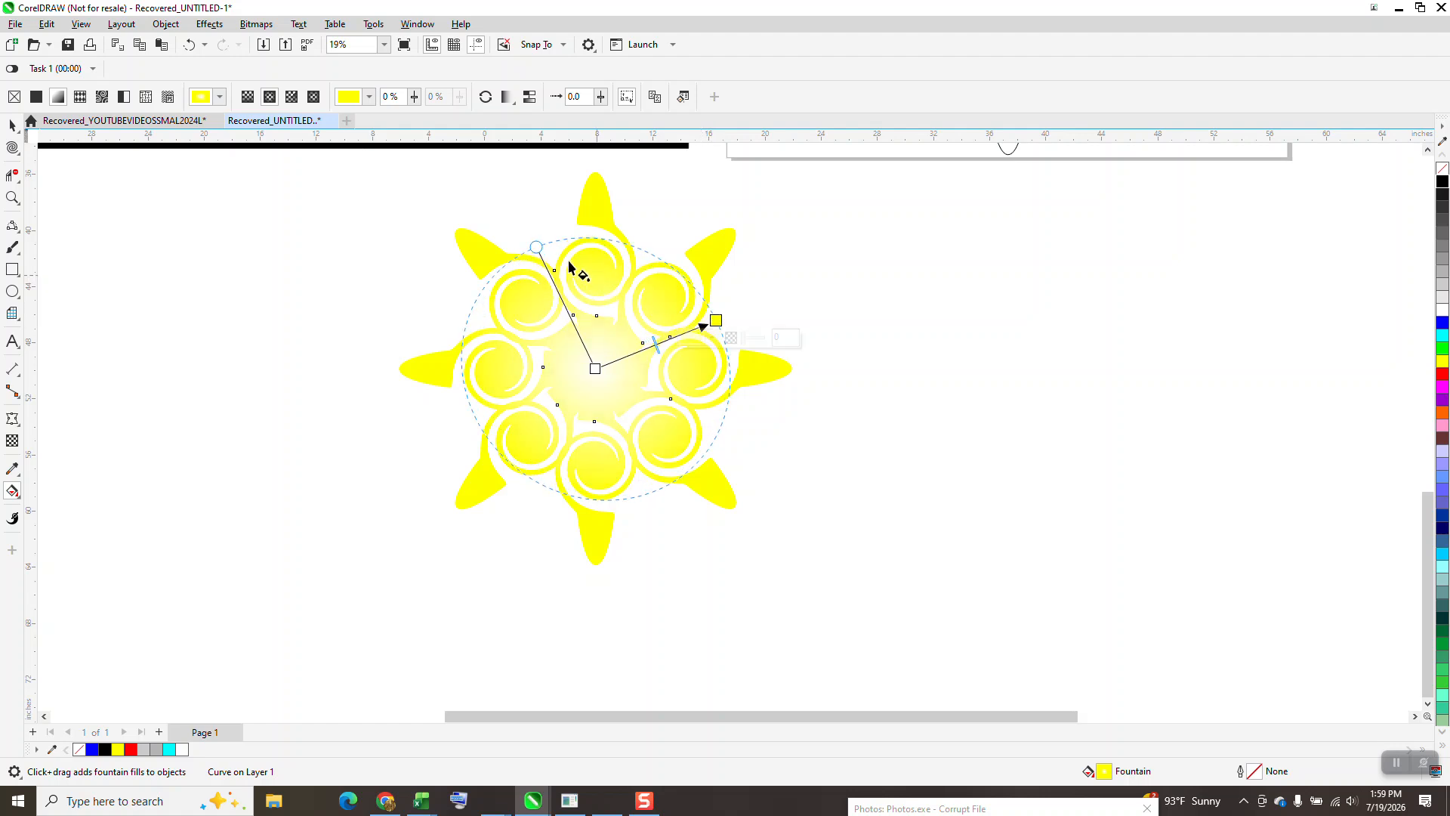
Step: Round the star's elliptical fountain fill, colour its centre red and enlarge it to reach nearly the tips of the arms
drag(536, 247, 552, 249)
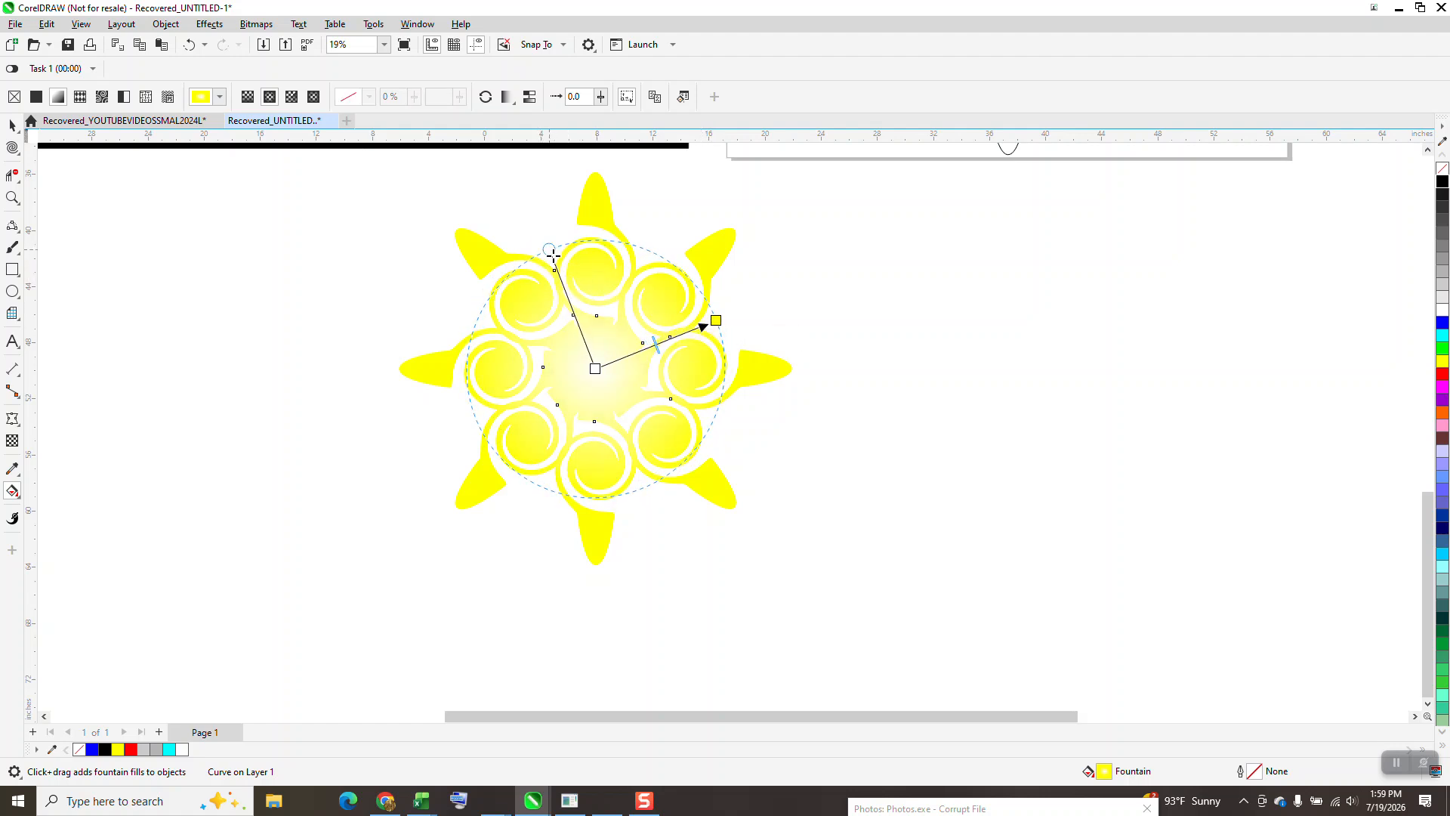
drag(1443, 374, 596, 370)
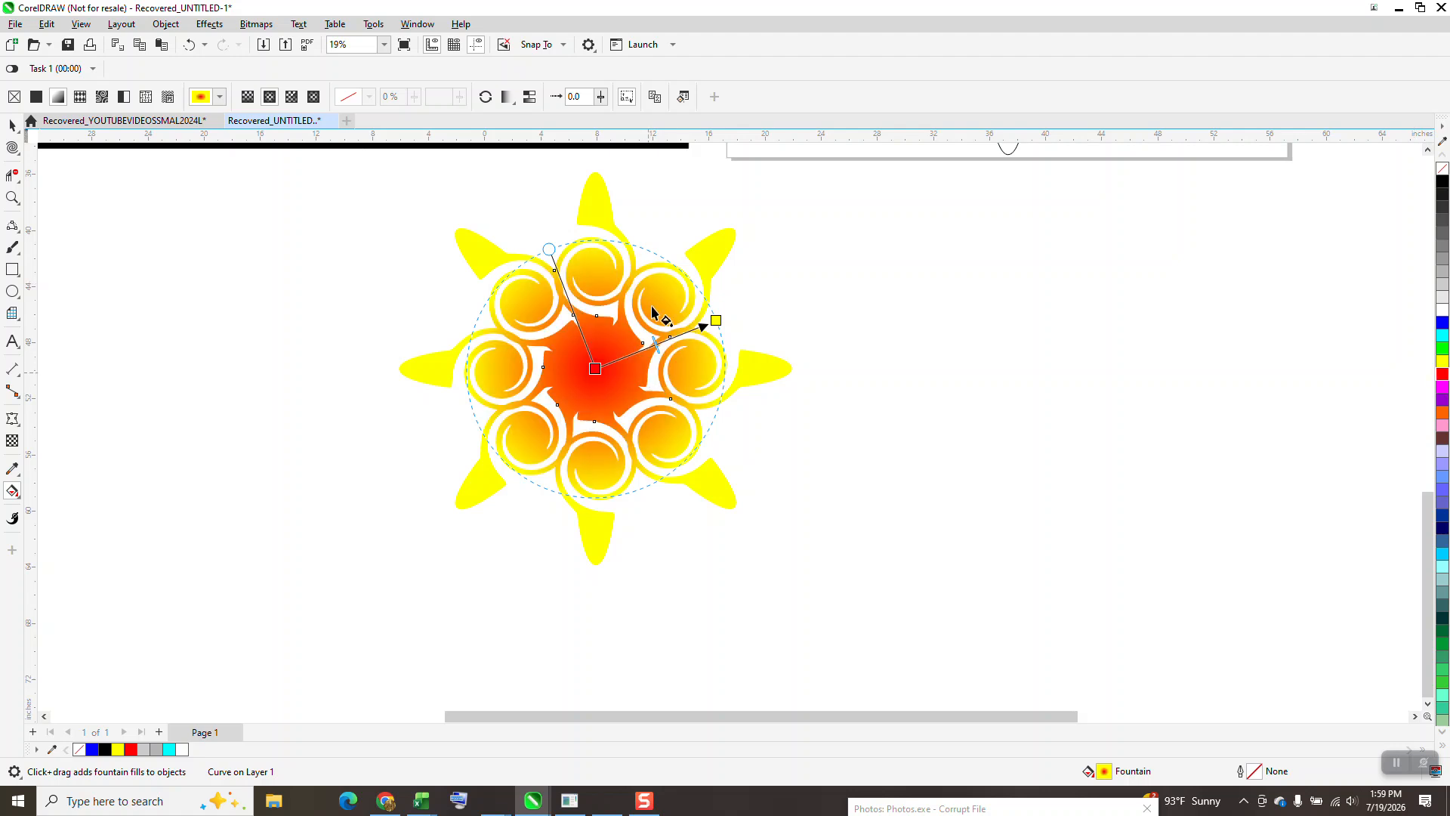
drag(716, 318, 771, 299)
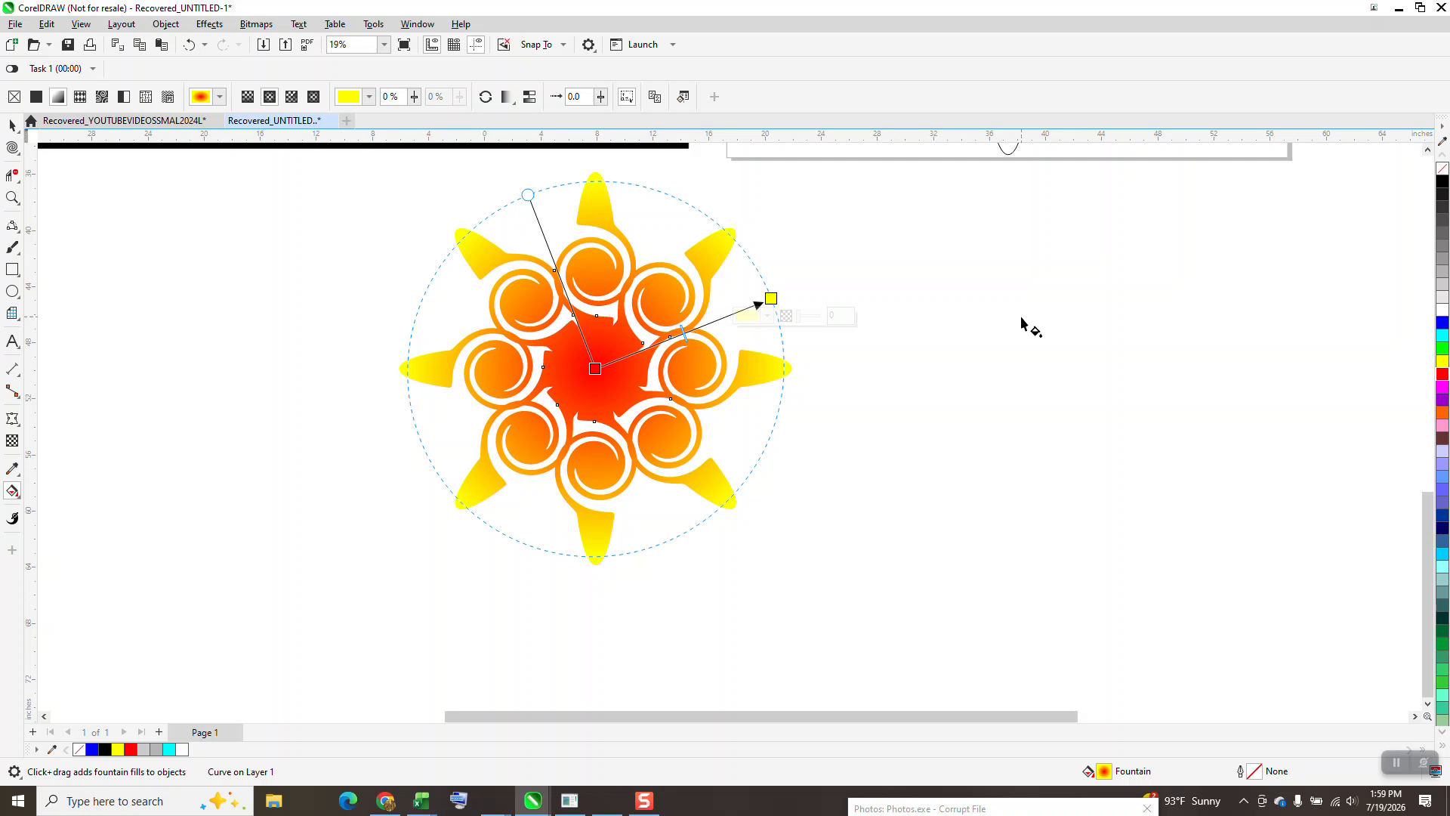
Step: Add yellow, red and yellow colour stops in turn along the fountain fill, outward from its red centre
drag(1443, 361, 617, 360)
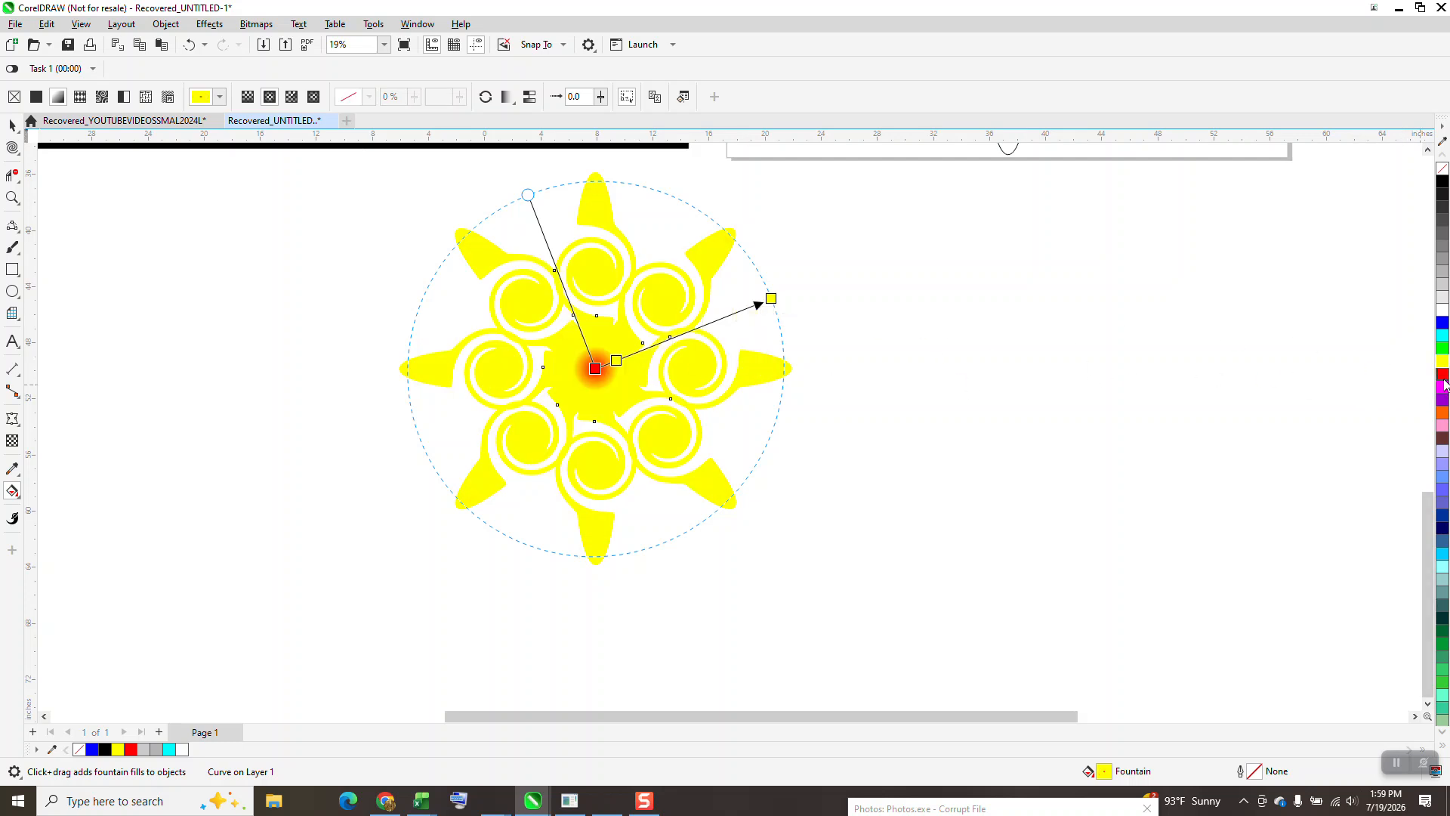
drag(1409, 381, 646, 359)
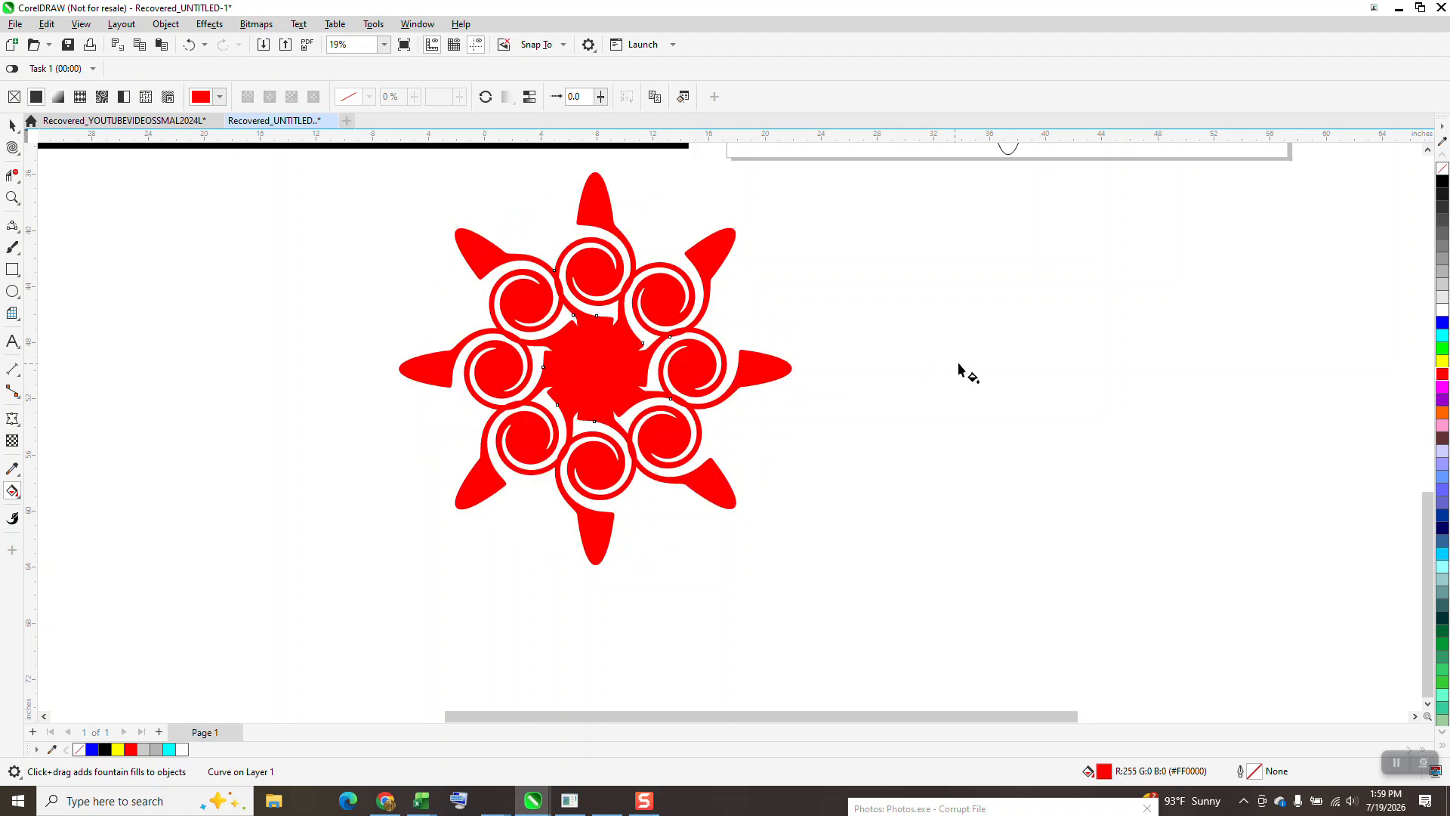
click(189, 44)
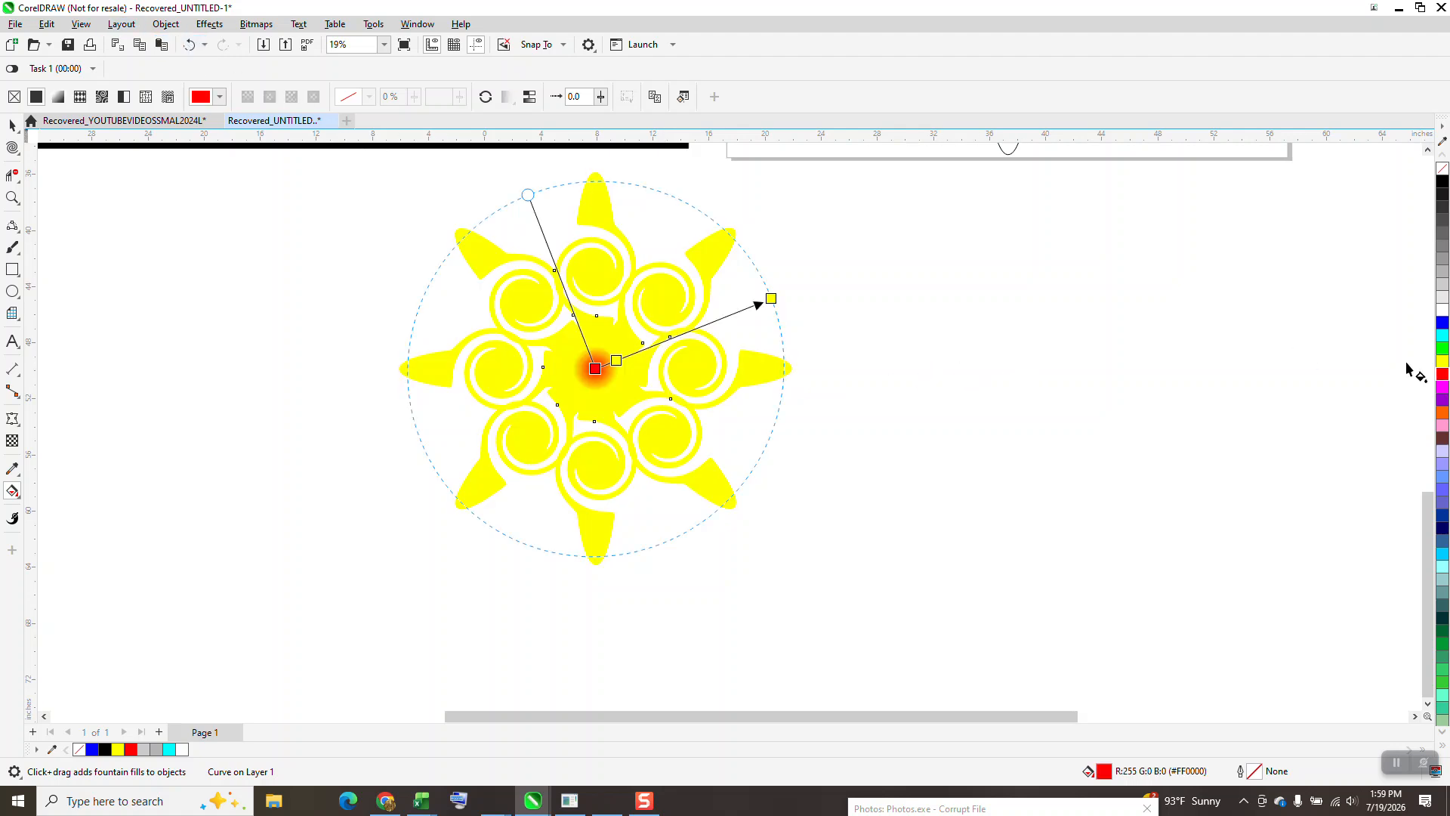
drag(1441, 374, 634, 353)
drag(1443, 361, 654, 345)
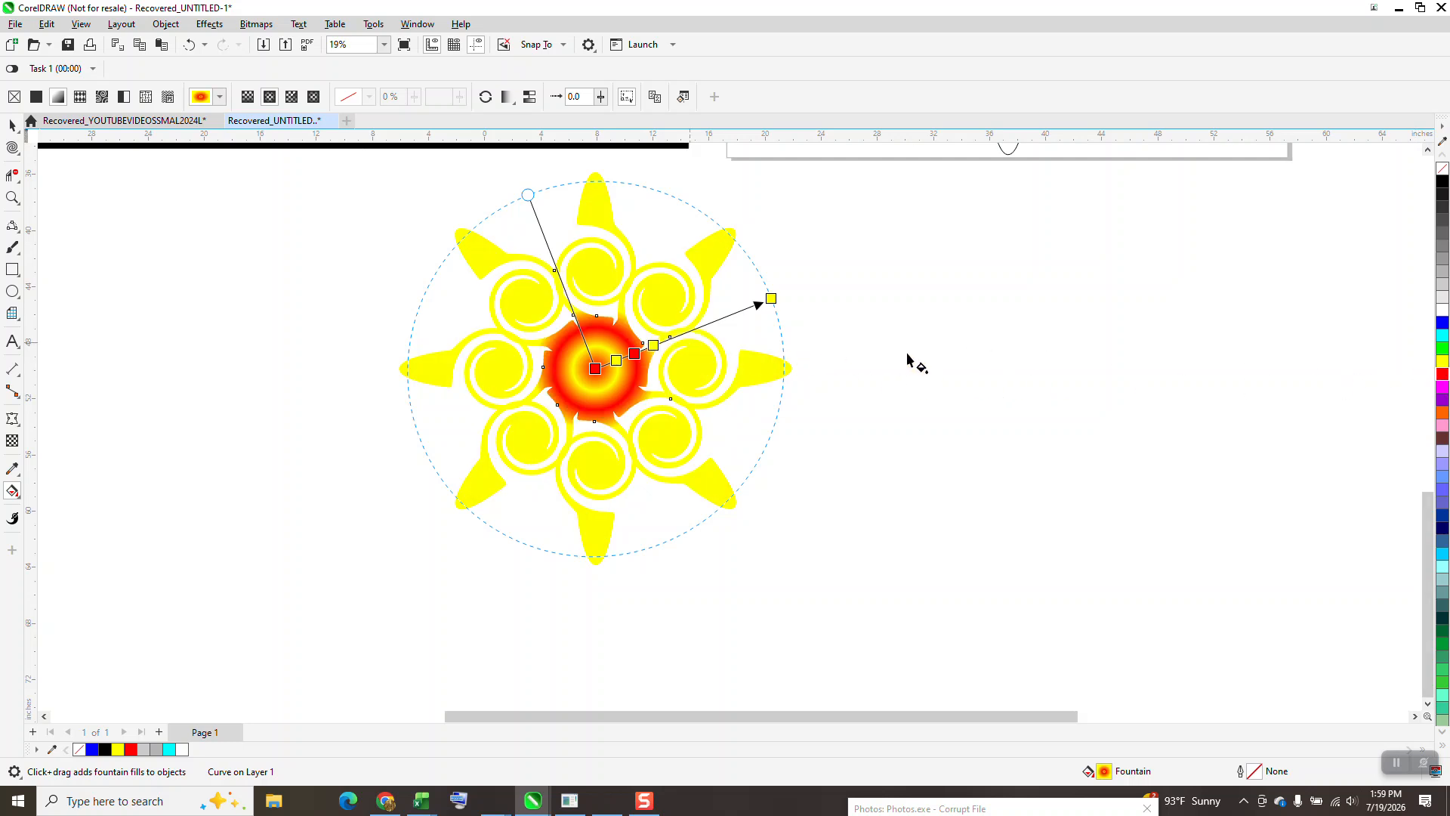
Step: Continue the alternating bands outward to the arms with red, yellow, red, yellow and red colour stops at even spacing
drag(1443, 384, 671, 338)
drag(1443, 361, 689, 332)
drag(1443, 367, 706, 328)
click(815, 500)
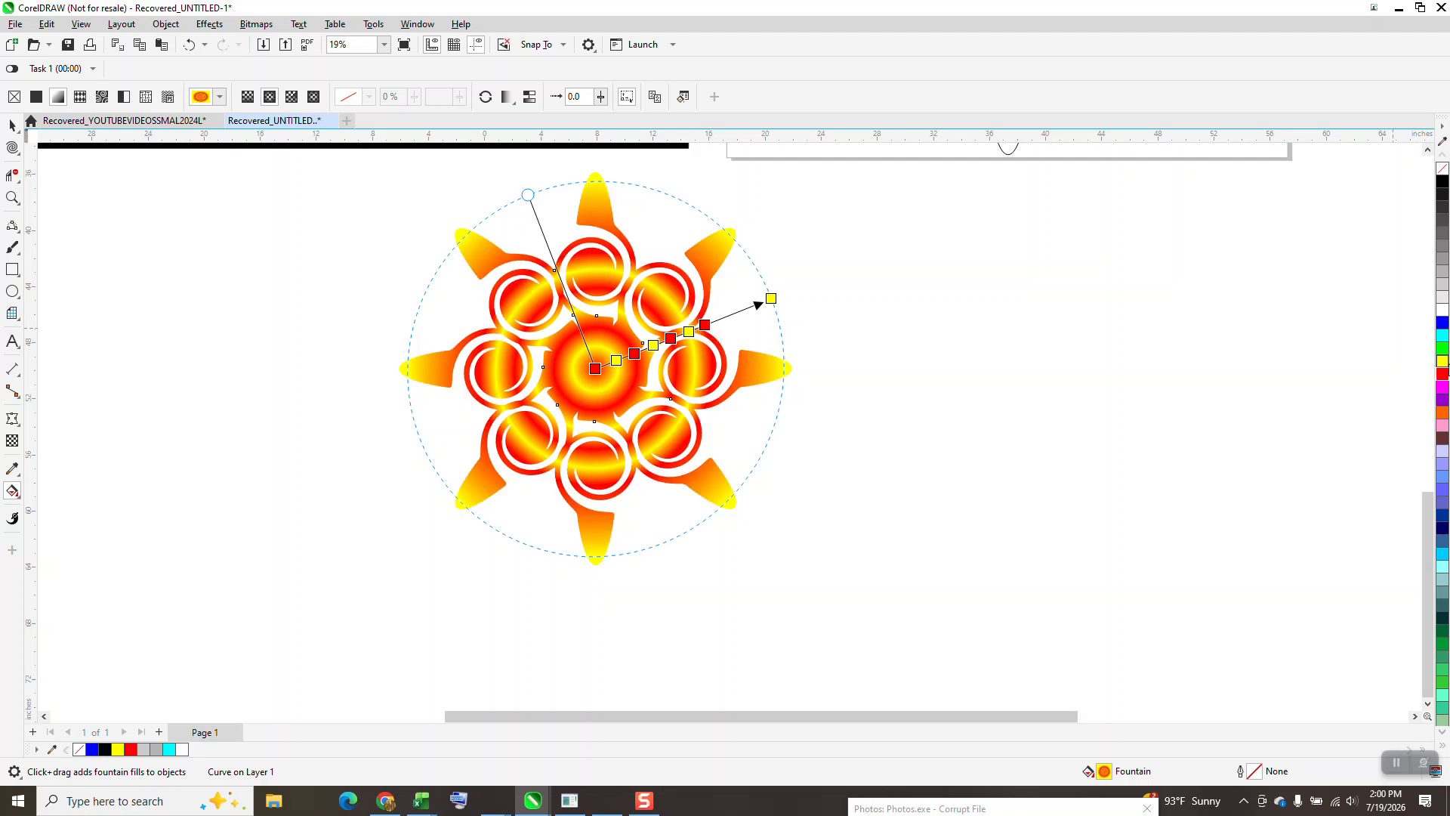
drag(1442, 368, 725, 320)
drag(1442, 384, 738, 314)
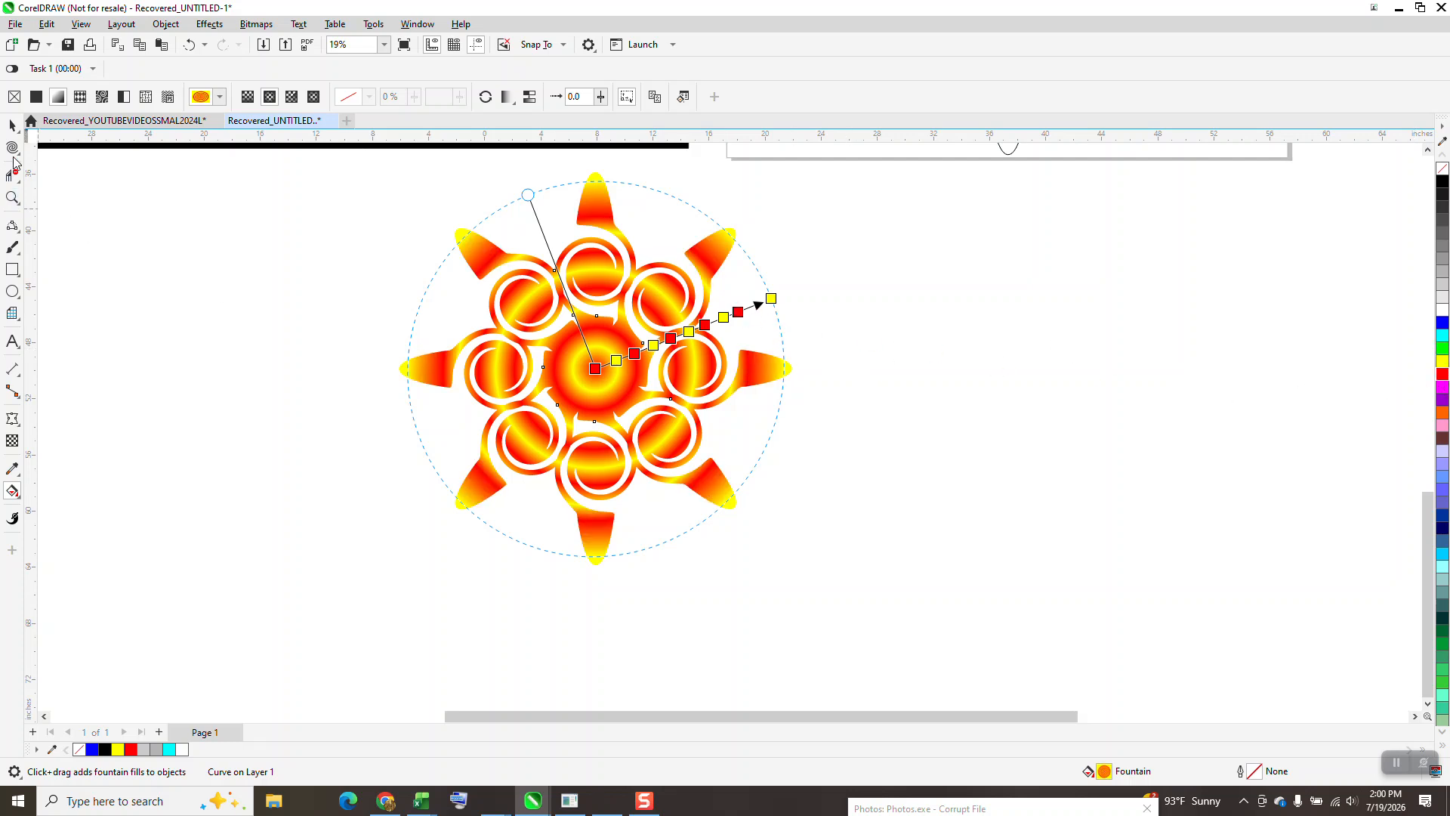
Step: Stretch the black rectangle to about 98 by 51 inches so it lies behind the red and yellow star as a background
click(11, 126)
scroll(655, 403, down, 1)
drag(452, 235, 667, 499)
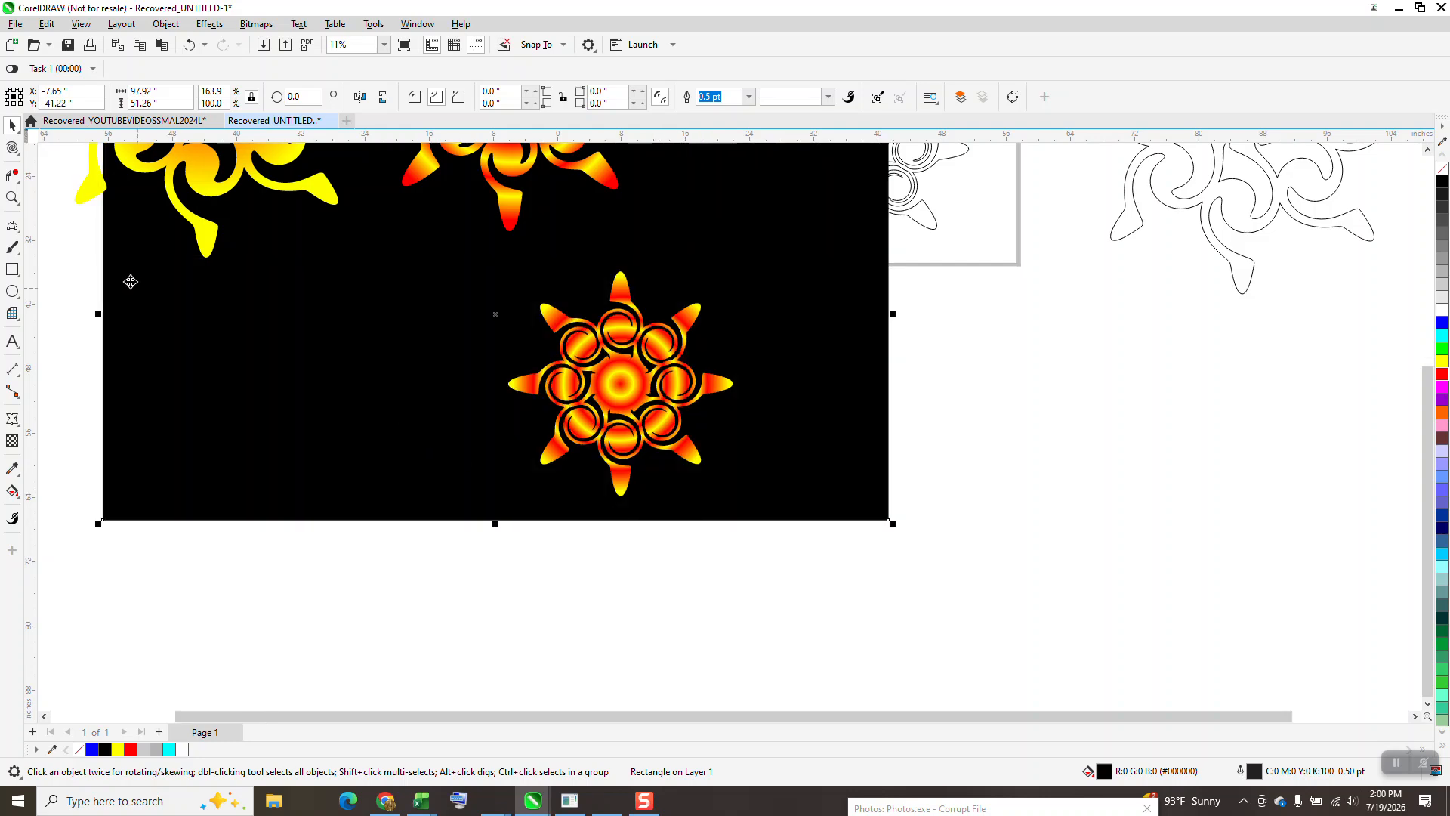
click(12, 198)
drag(496, 284, 734, 510)
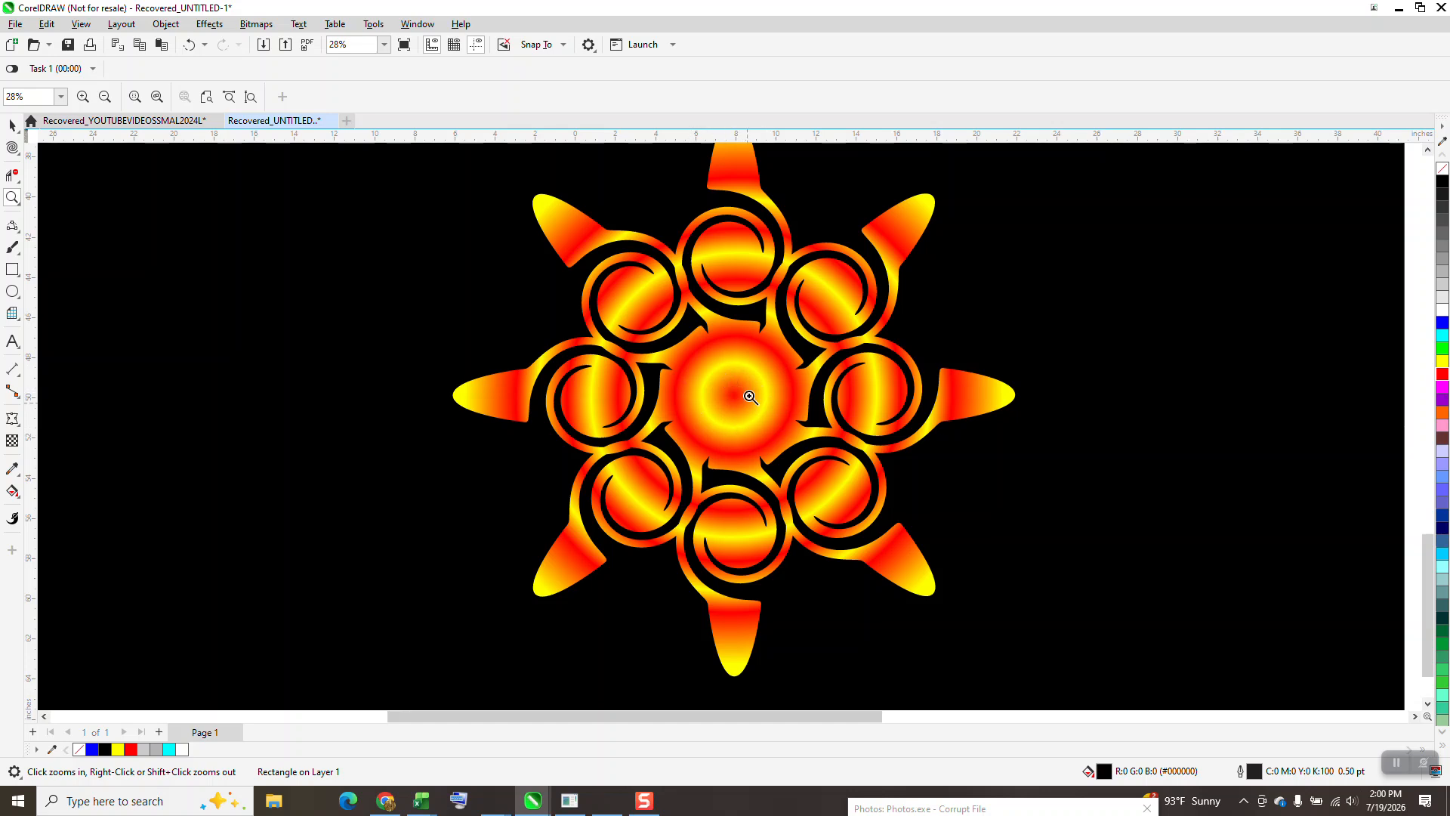
scroll(699, 426, down, 1)
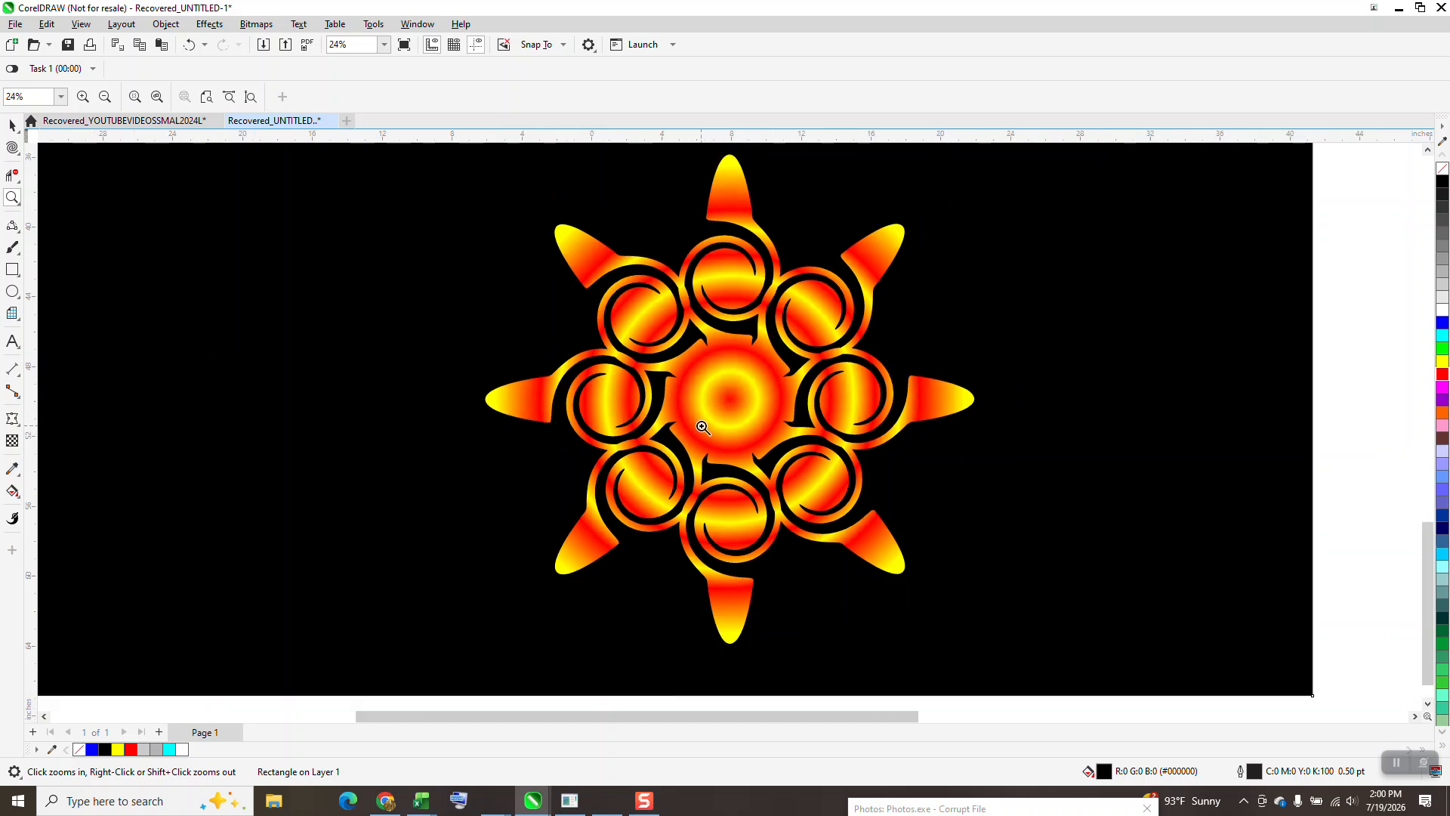
scroll(702, 427, down, 5)
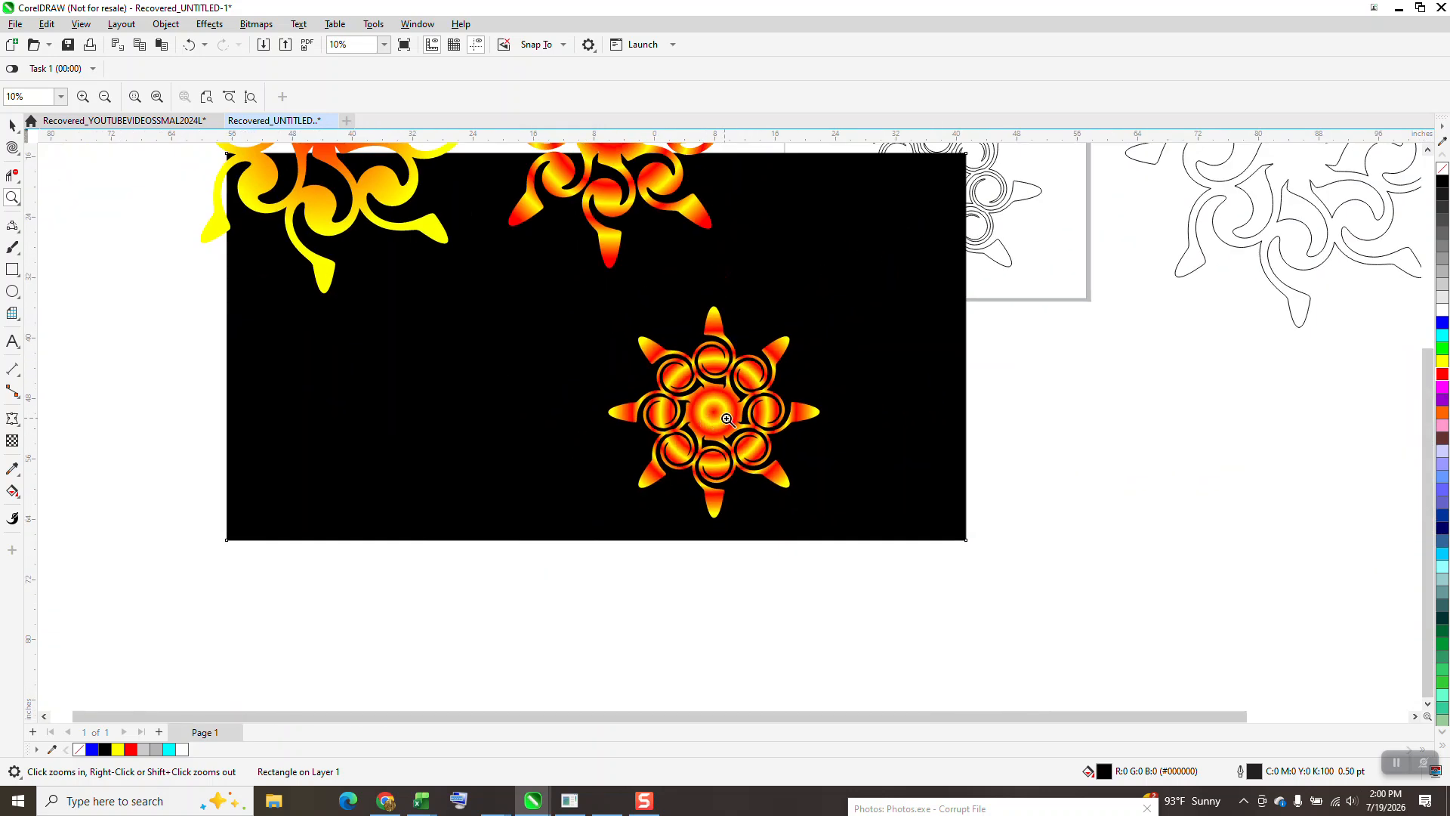